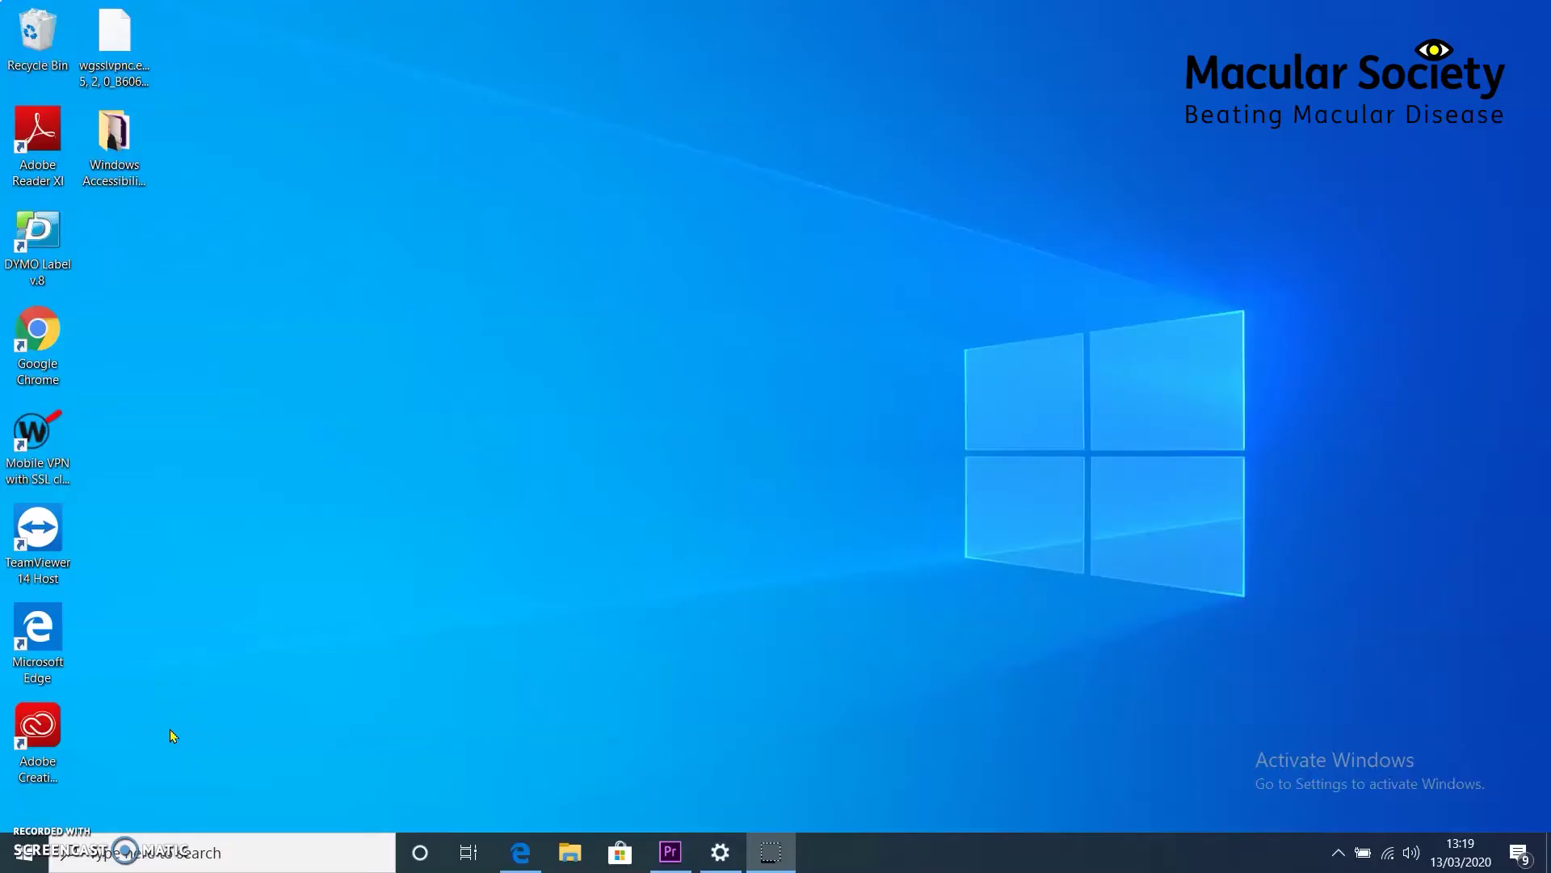
Step: Turn on High Contrast with Left Alt+Left Shift+Print Screen and view the Windows Accessibility folder in it
key(alt+shift+Print)
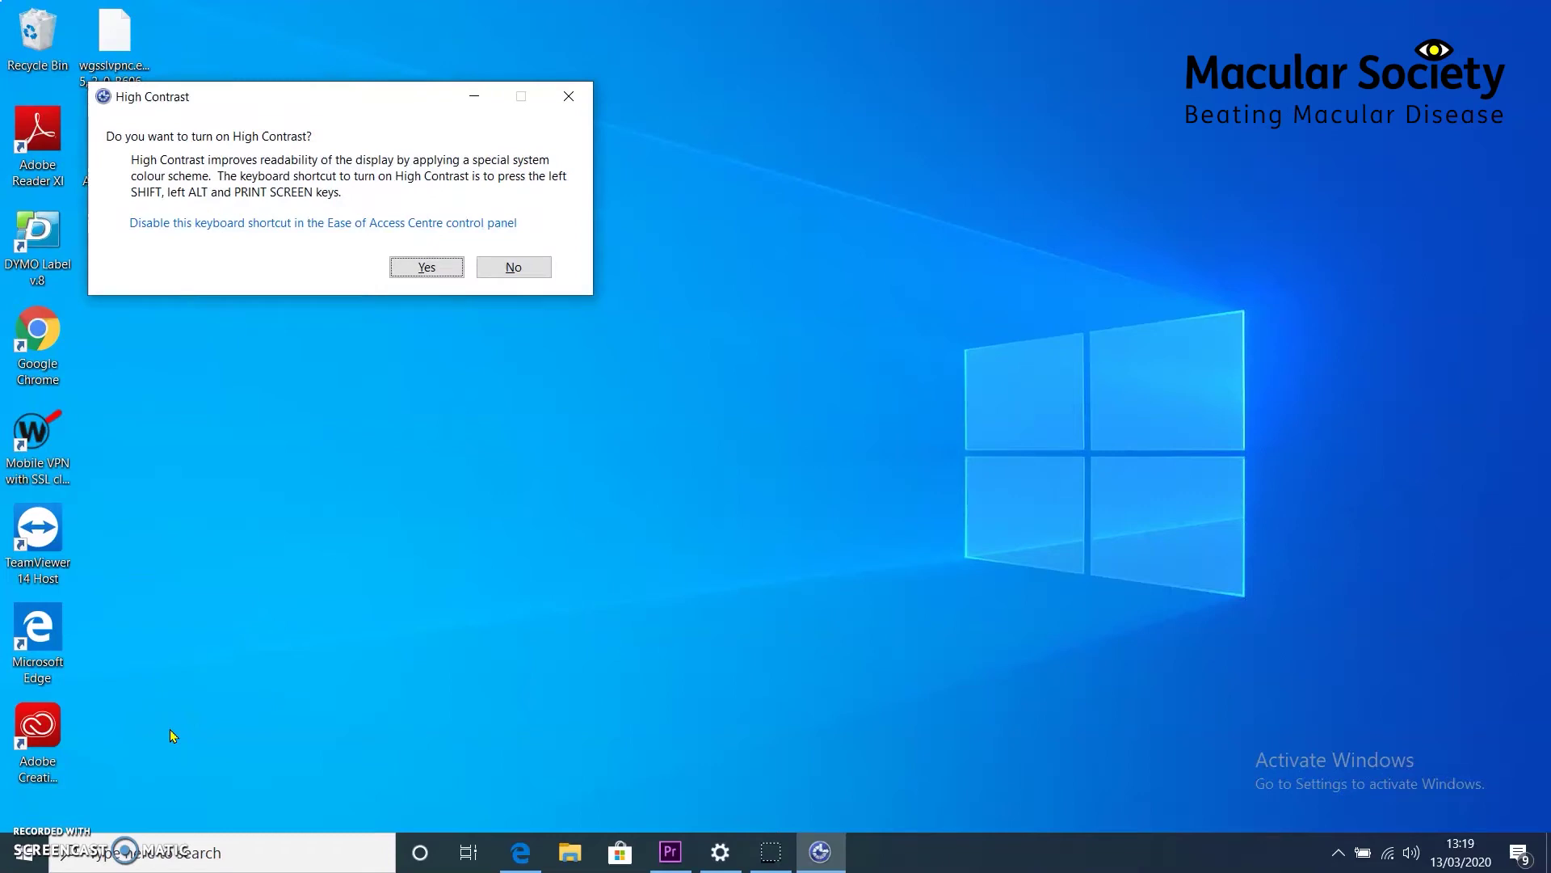
drag(371, 102, 697, 283)
click(756, 450)
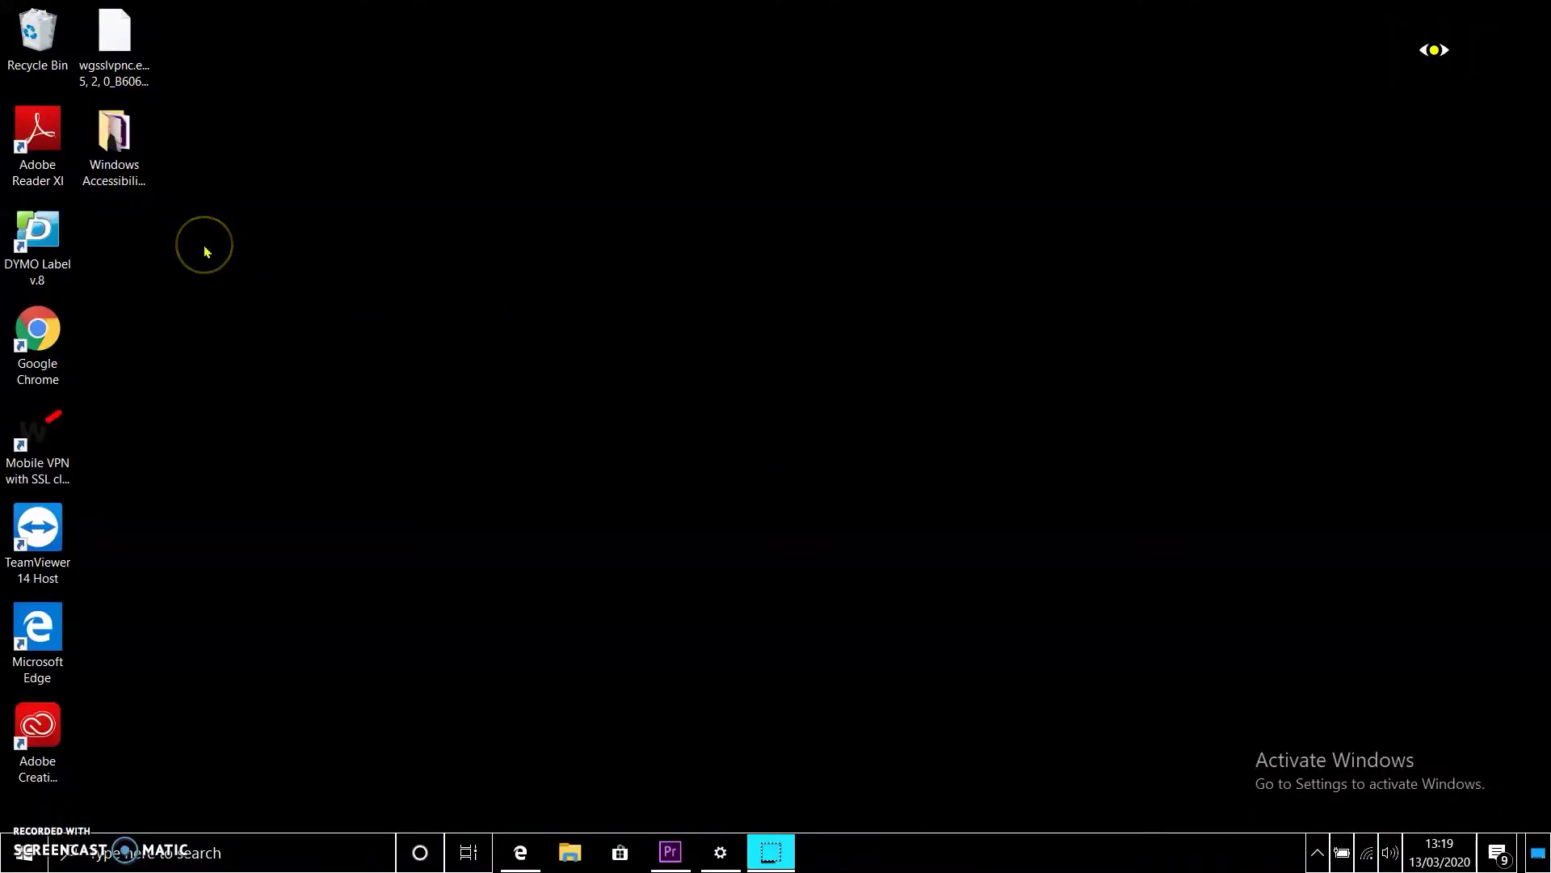
double_click(133, 157)
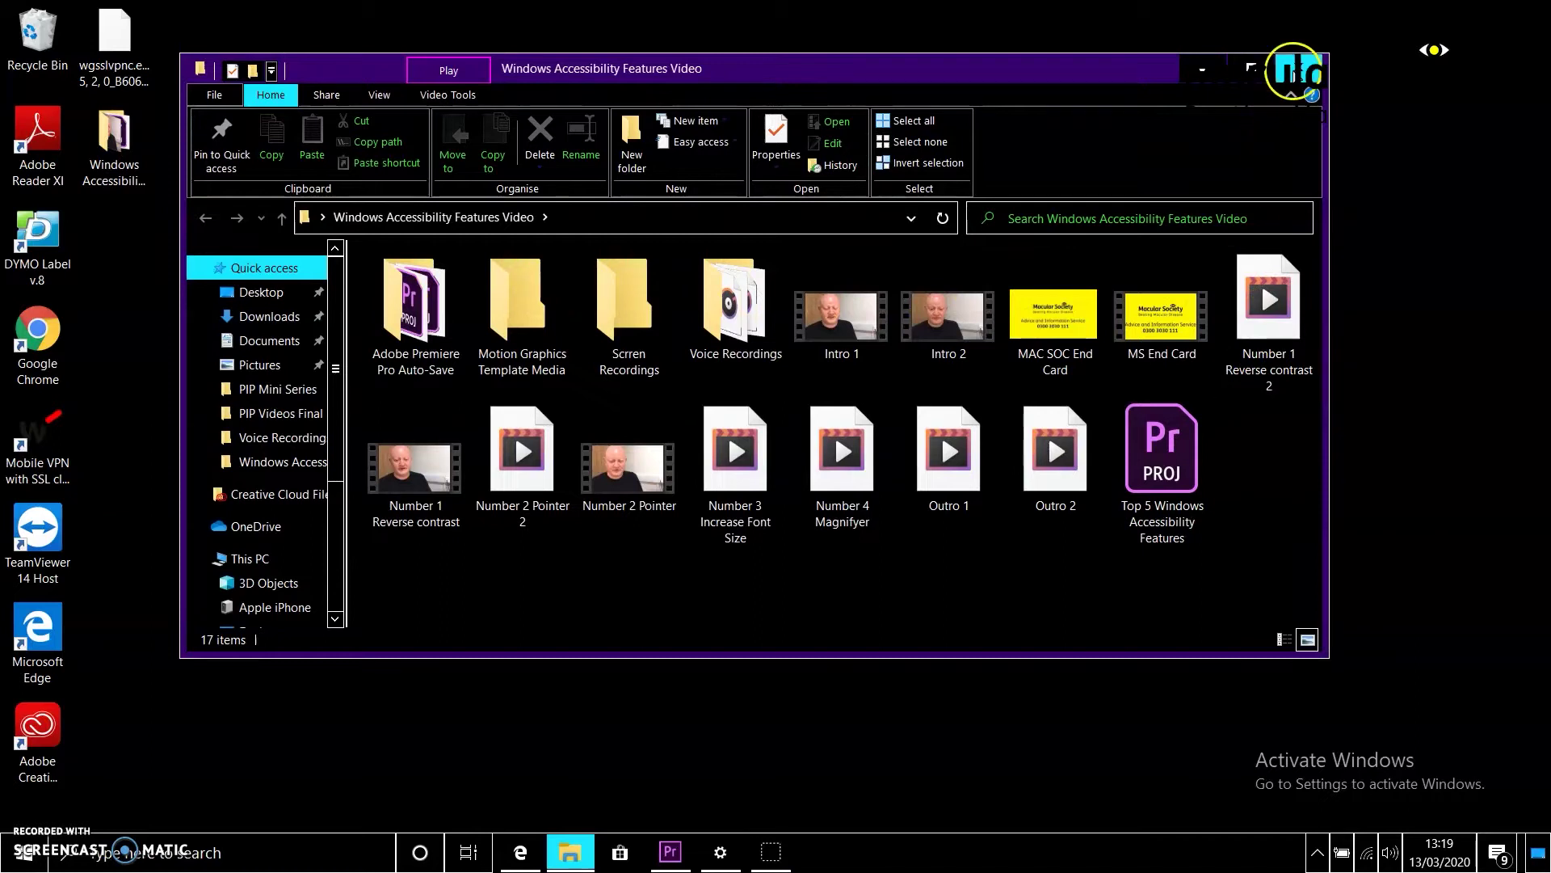
click(1298, 69)
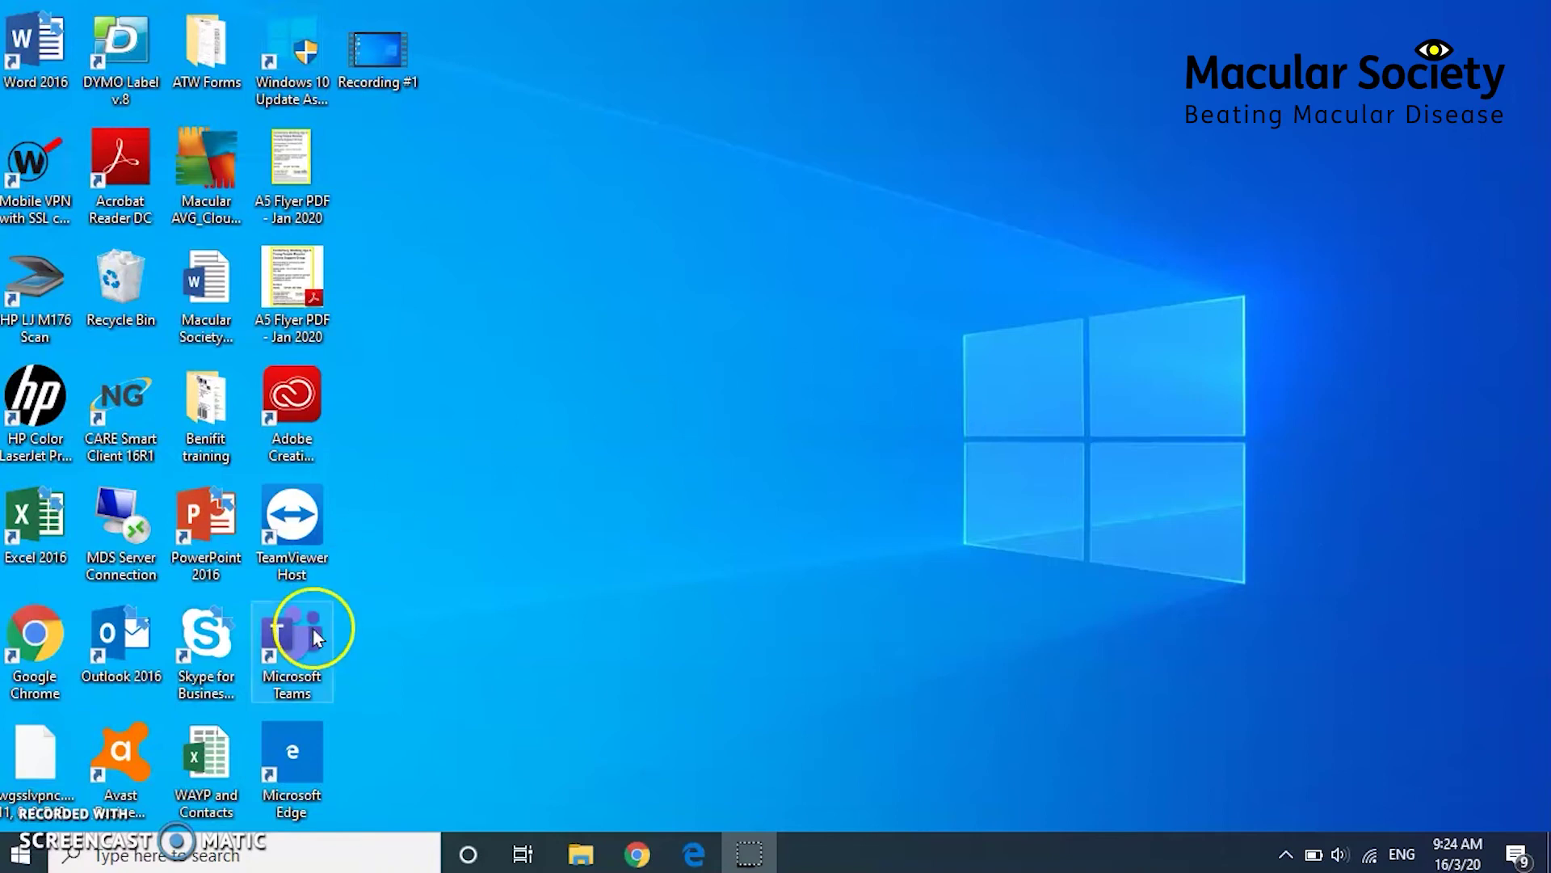
Step: Go from Settings > Devices > Mouse to the 'Adjust mouse & cursor size' page
click(22, 854)
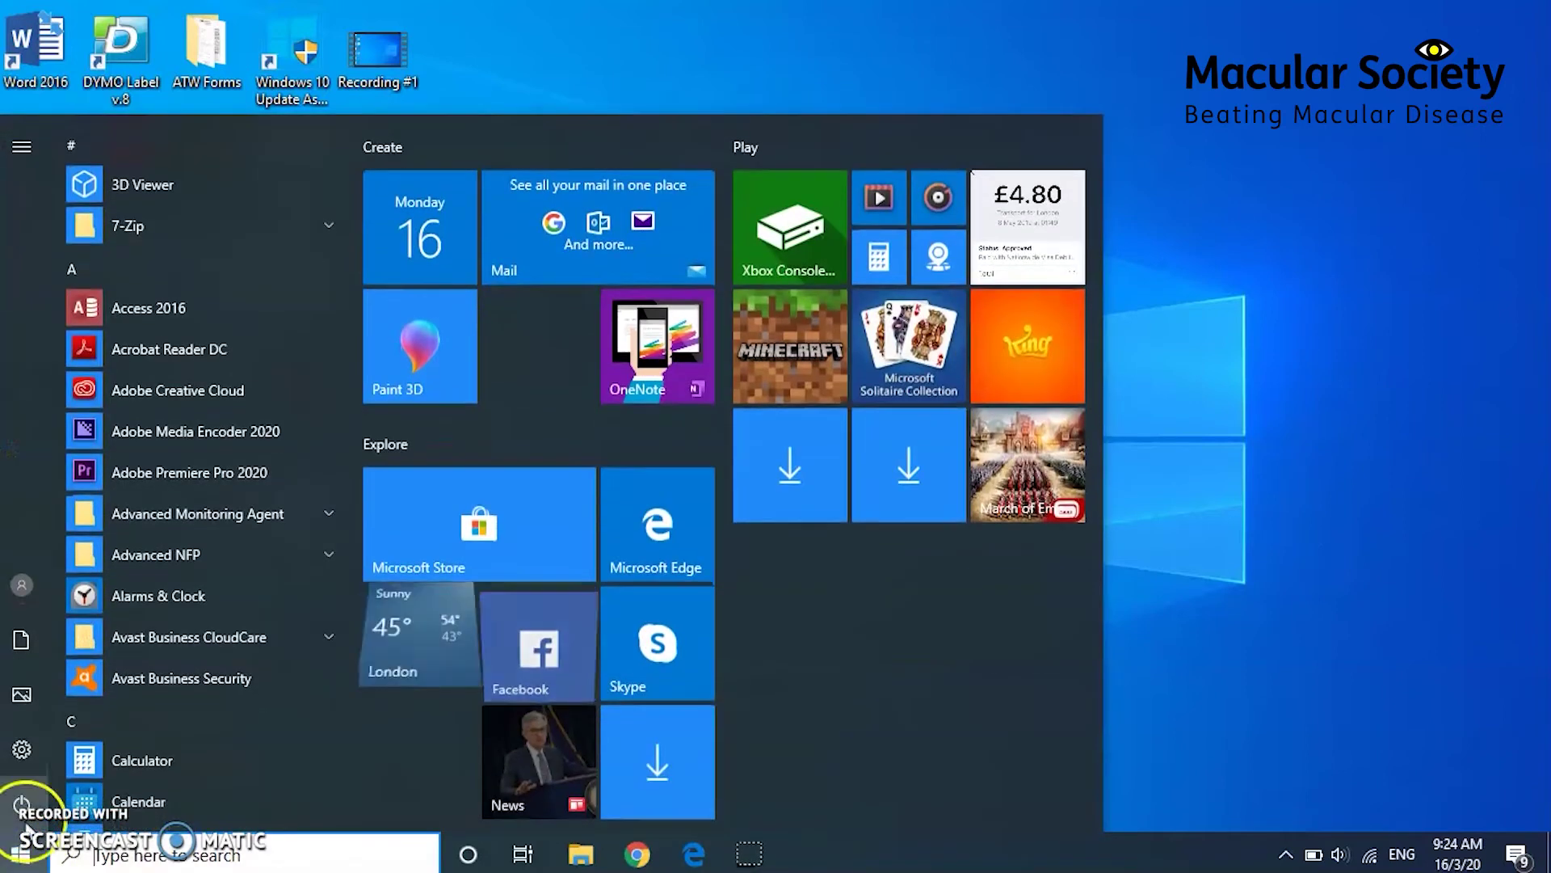
mouse_move(27, 759)
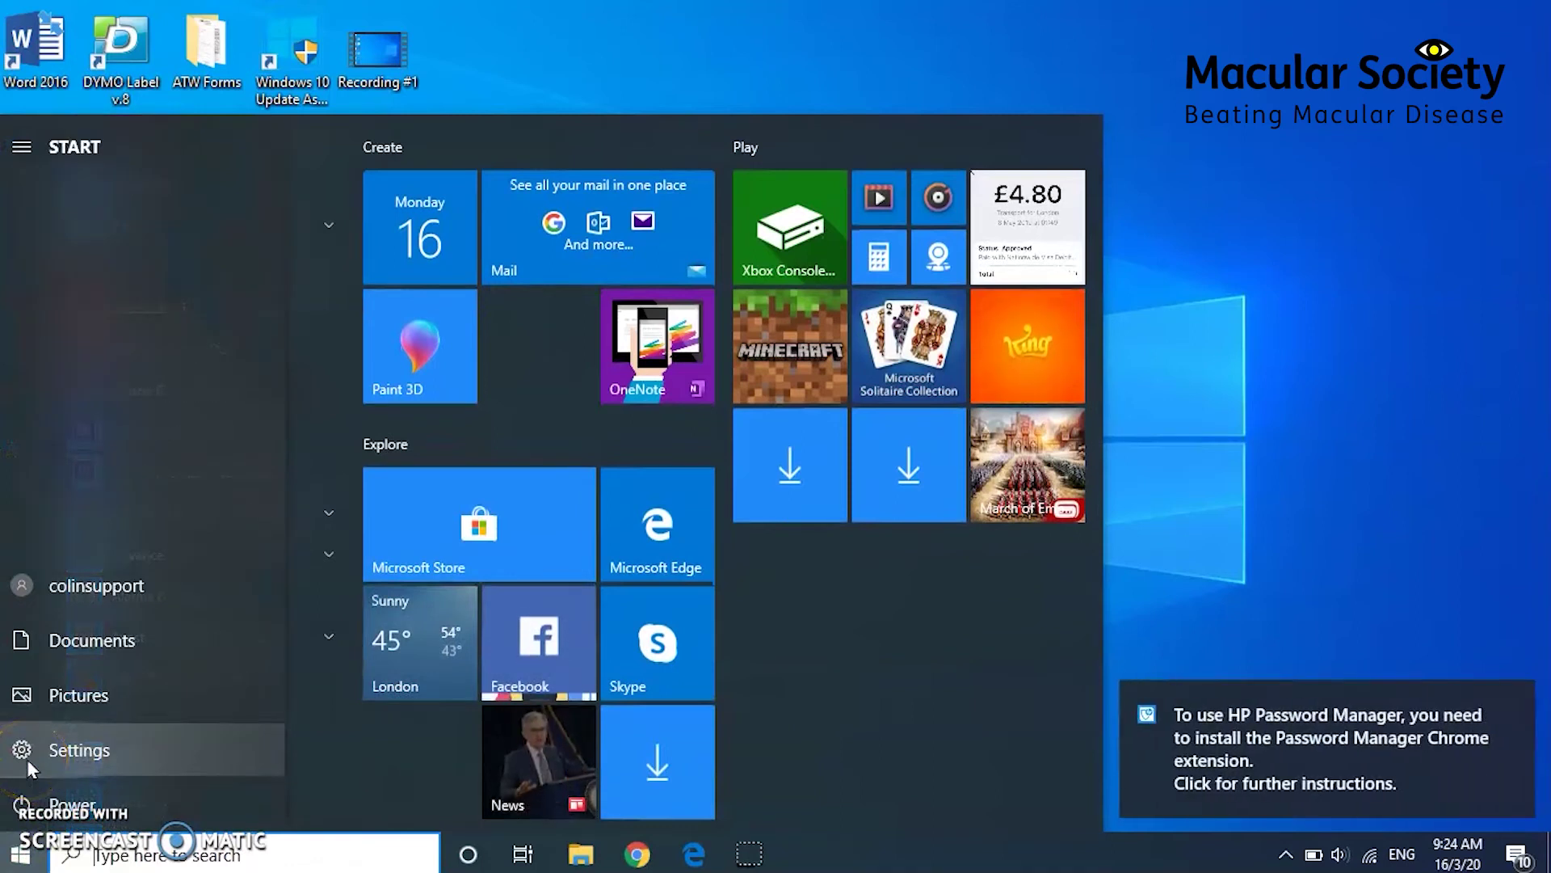
click(26, 759)
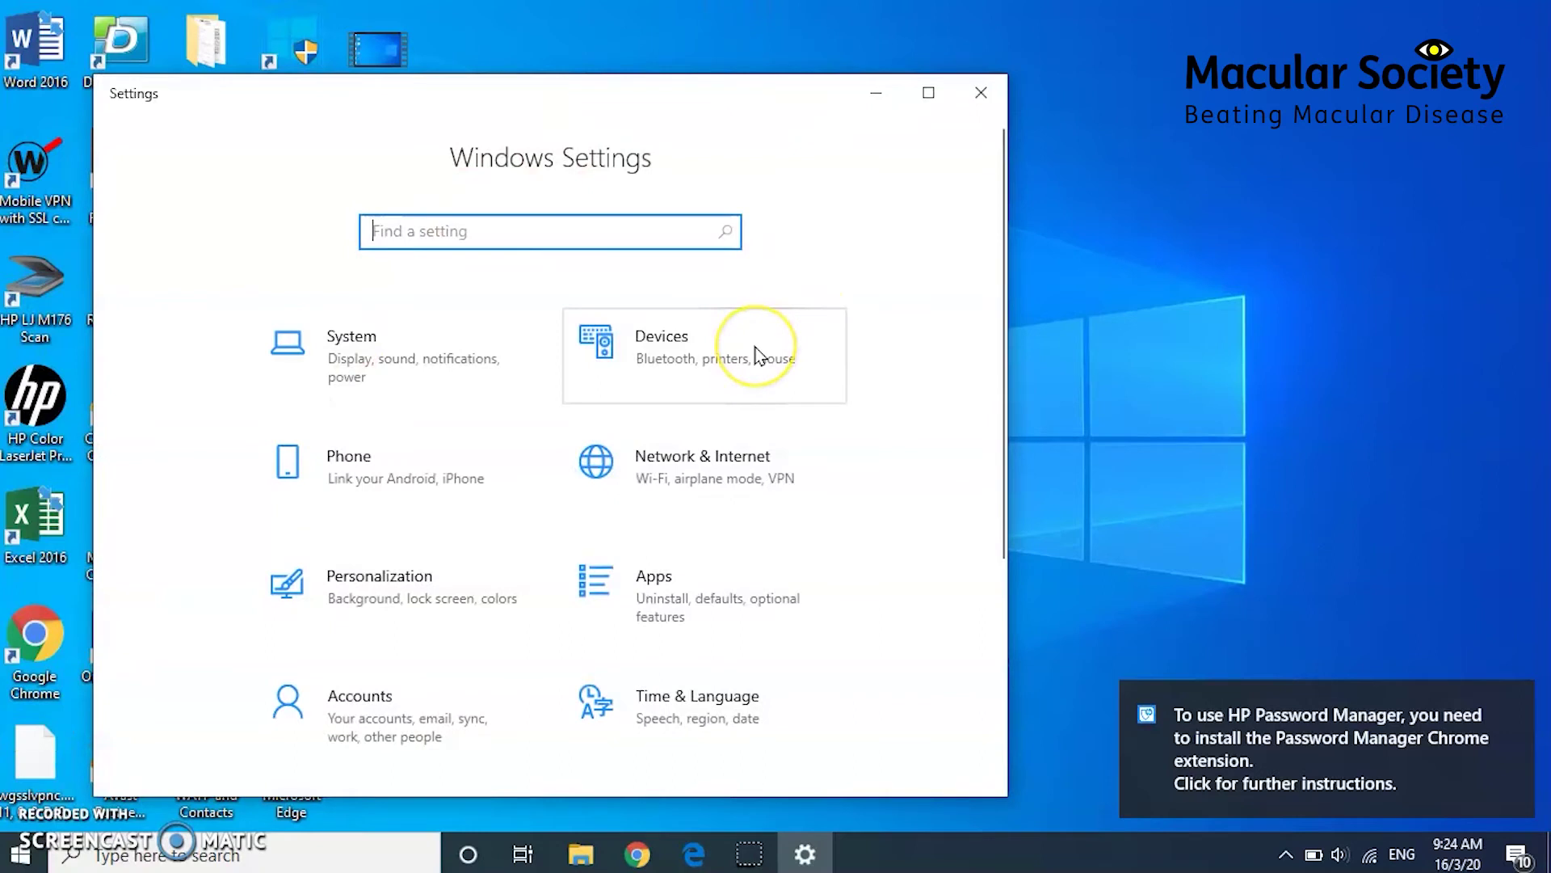
click(759, 356)
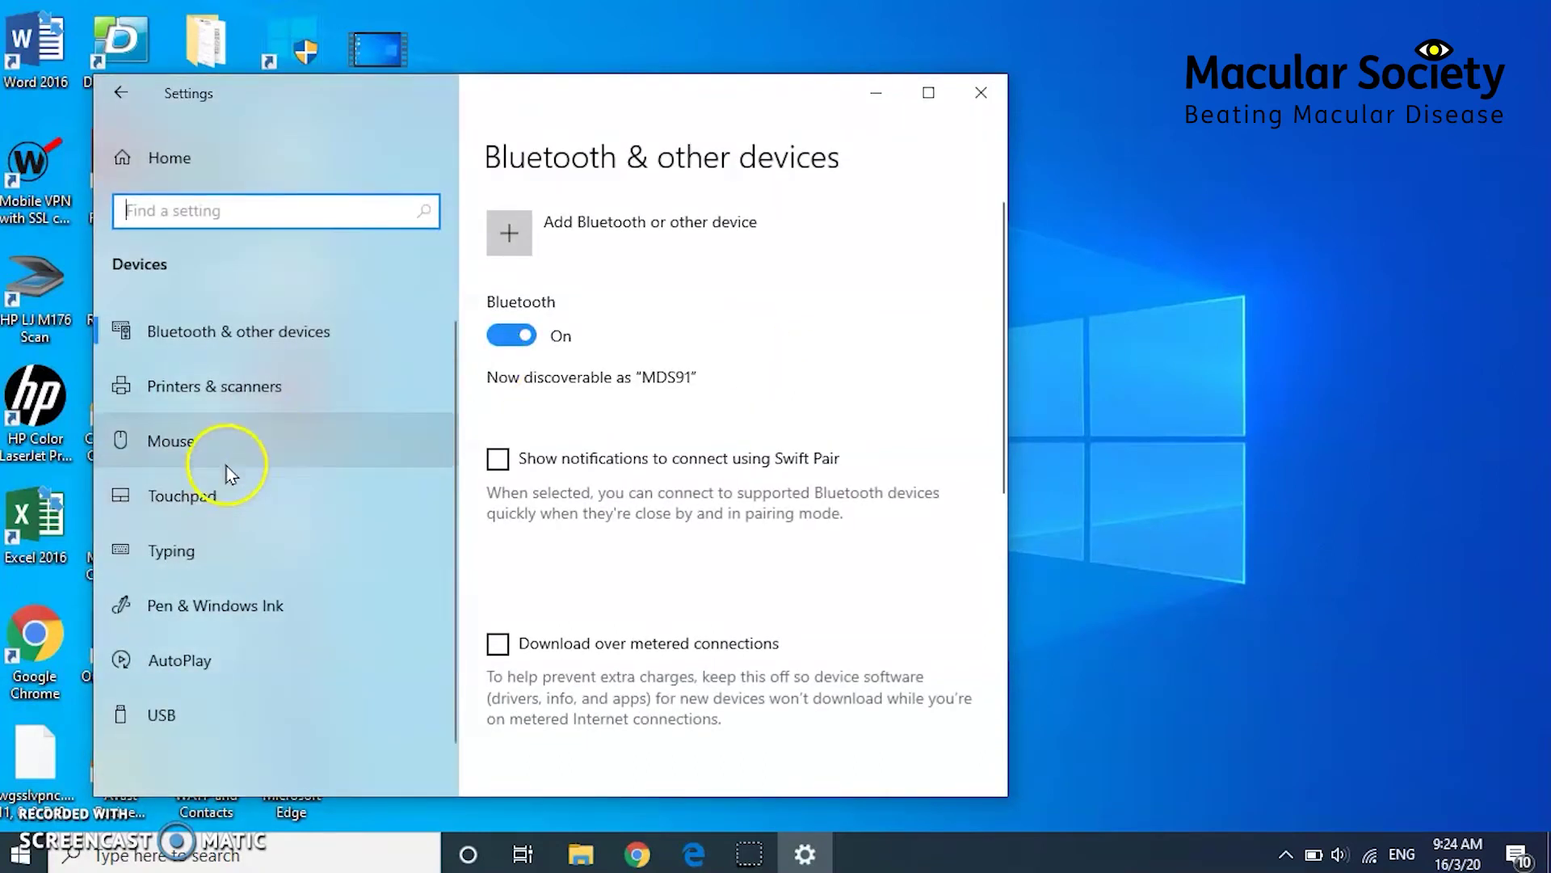
click(231, 463)
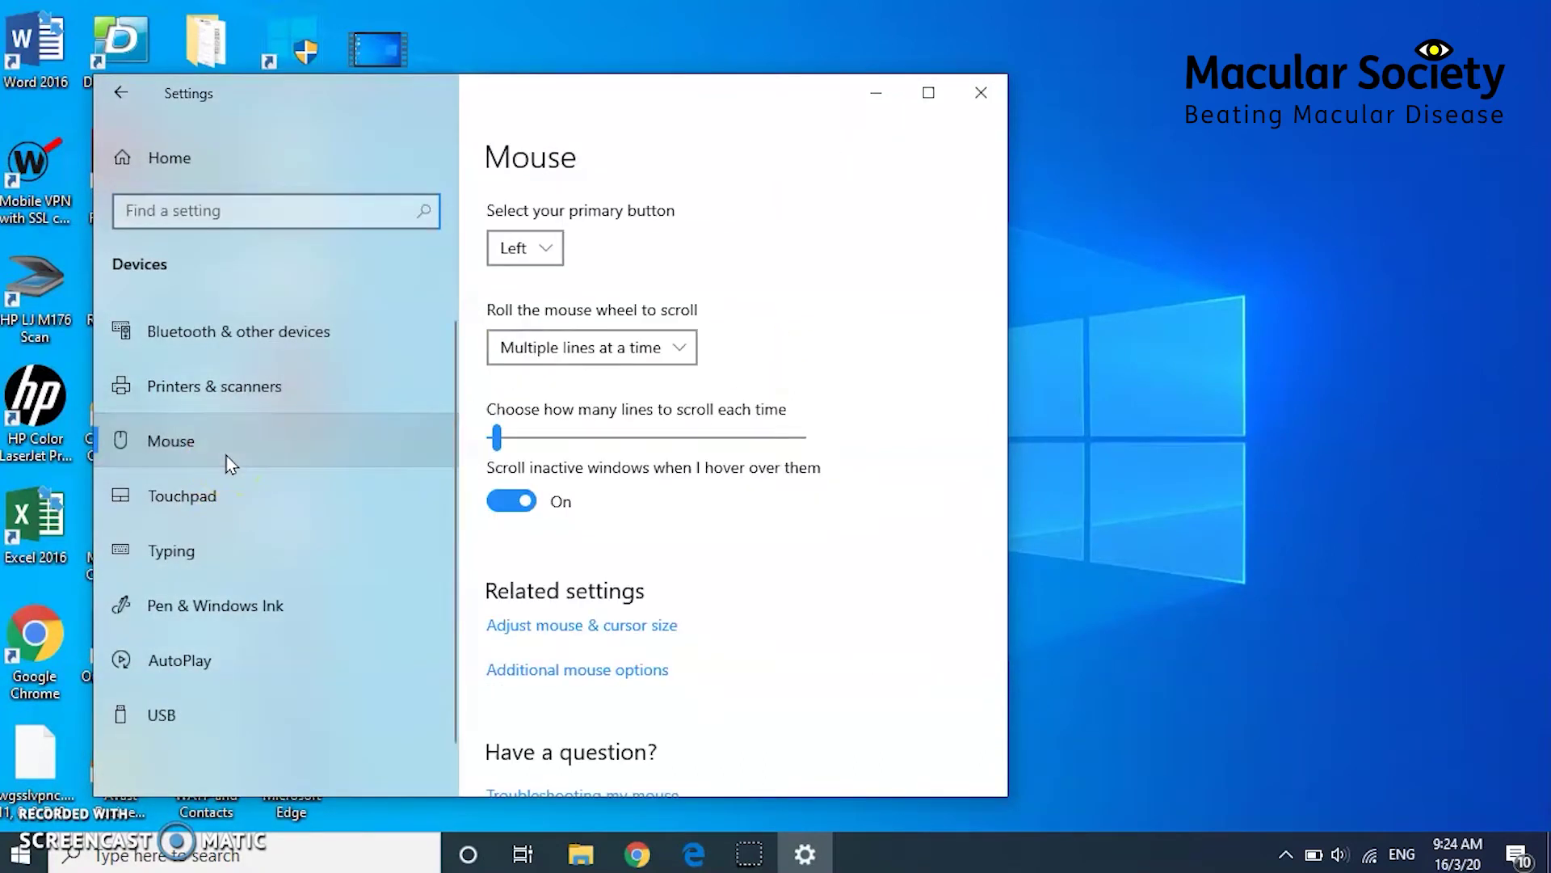
click(571, 627)
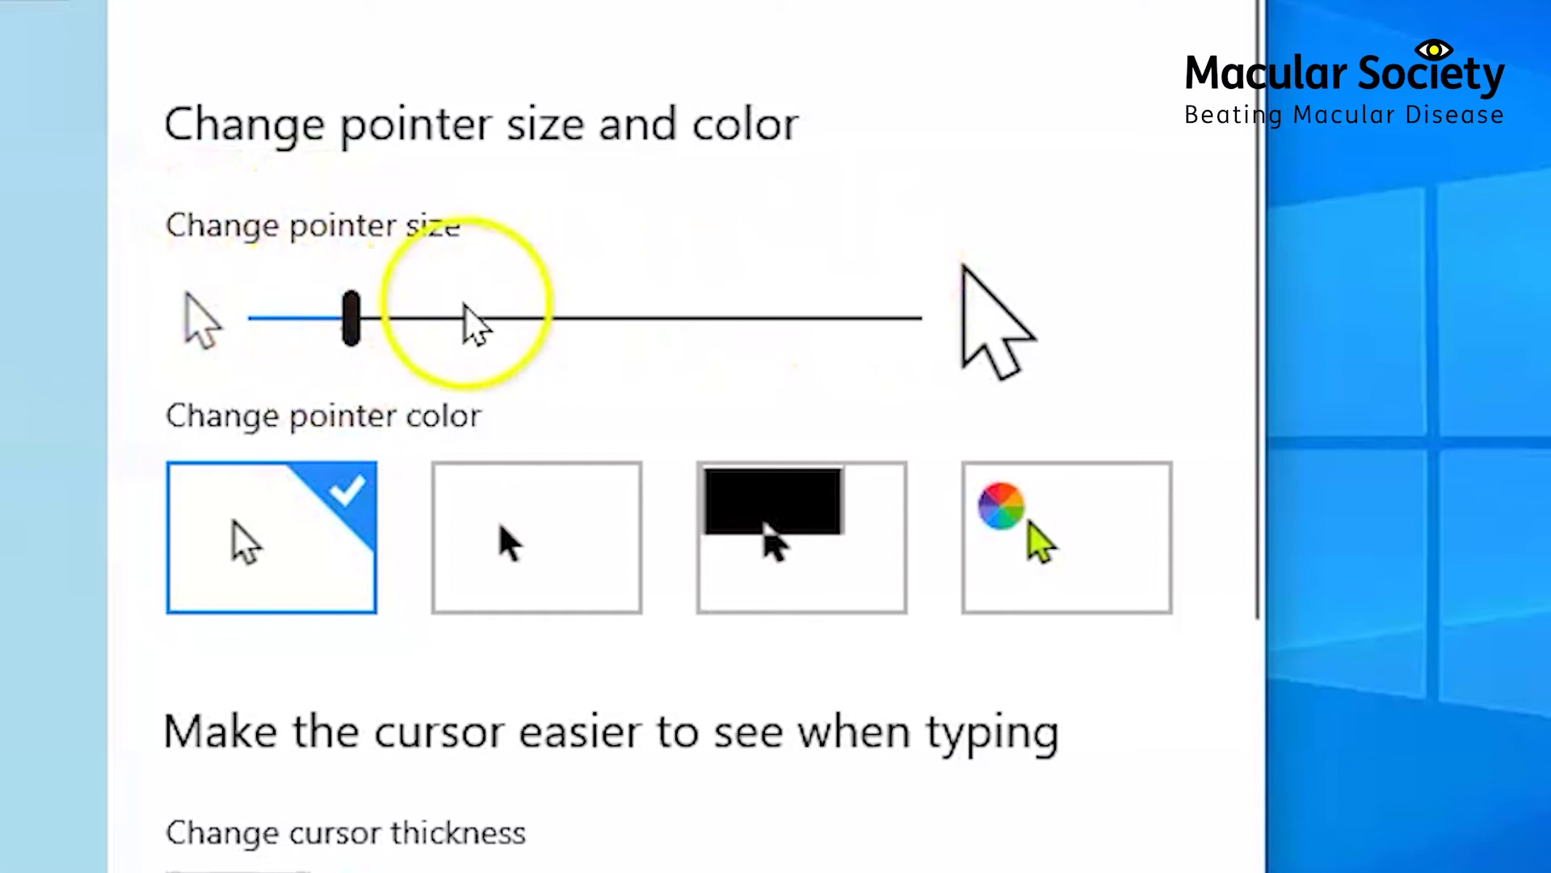
Step: Enlarge the pointer, set its colour to custom lime green, and return to Mouse settings
mouse_move(365, 331)
mouse_down()
mouse_move(877, 293)
mouse_move(564, 329)
mouse_move(367, 326)
mouse_up()
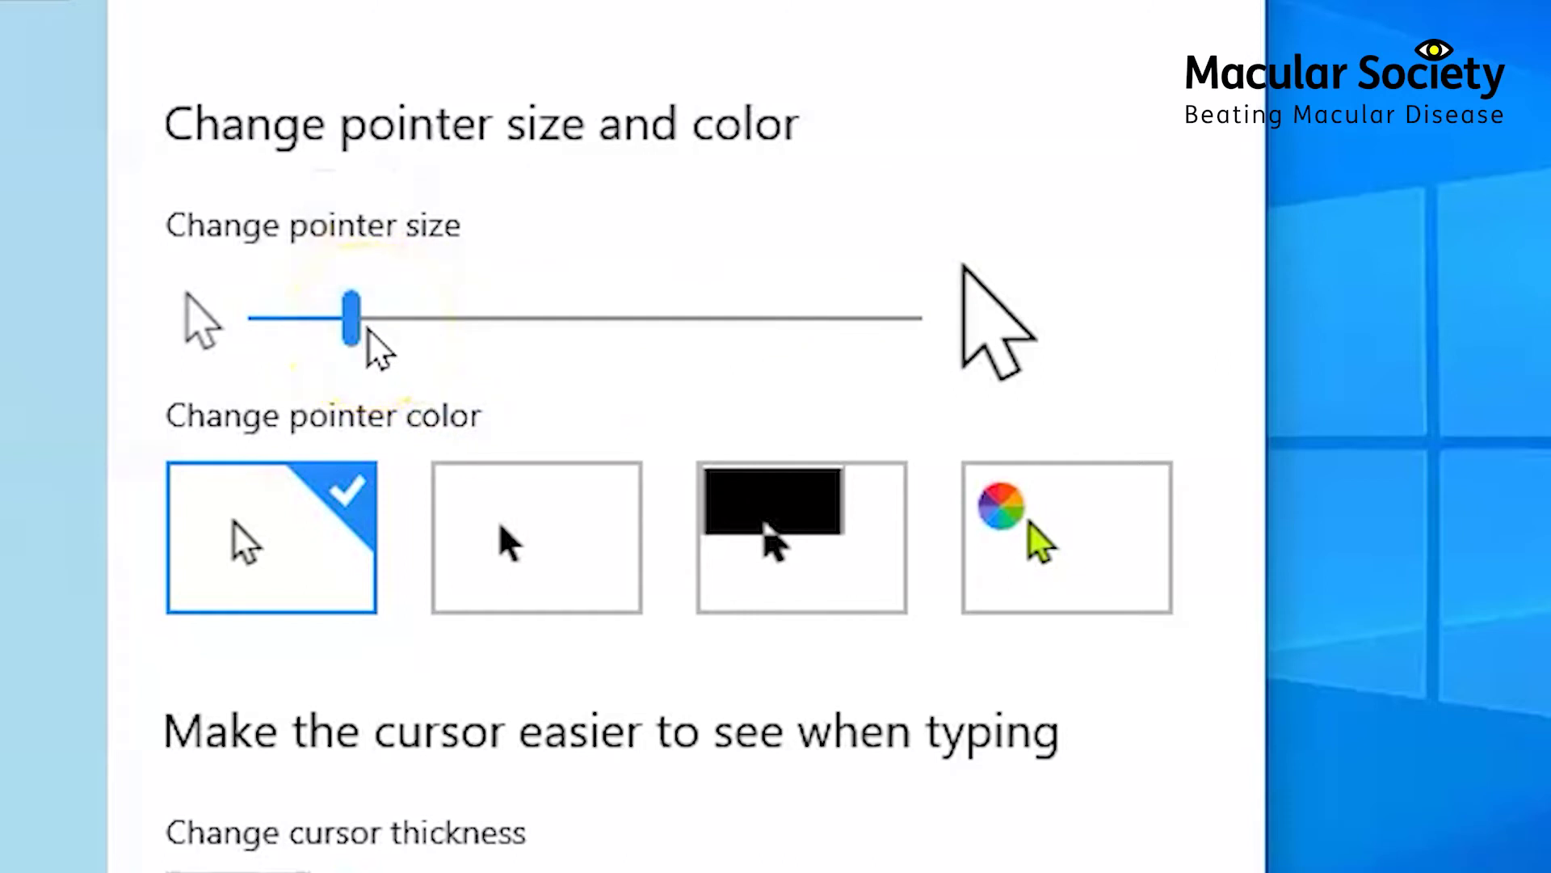
click(342, 473)
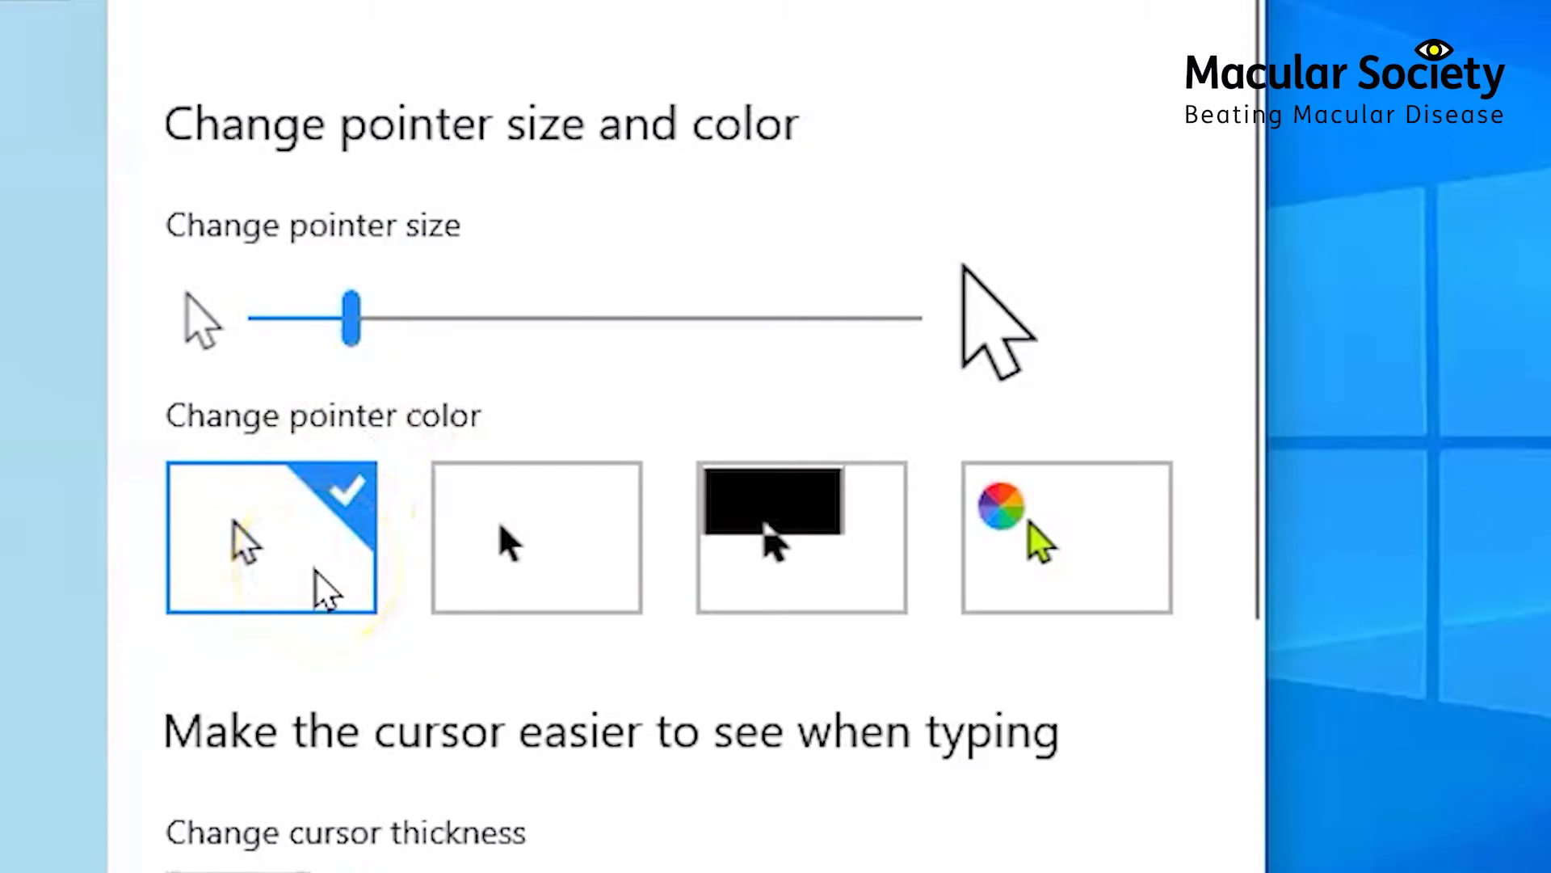
click(496, 573)
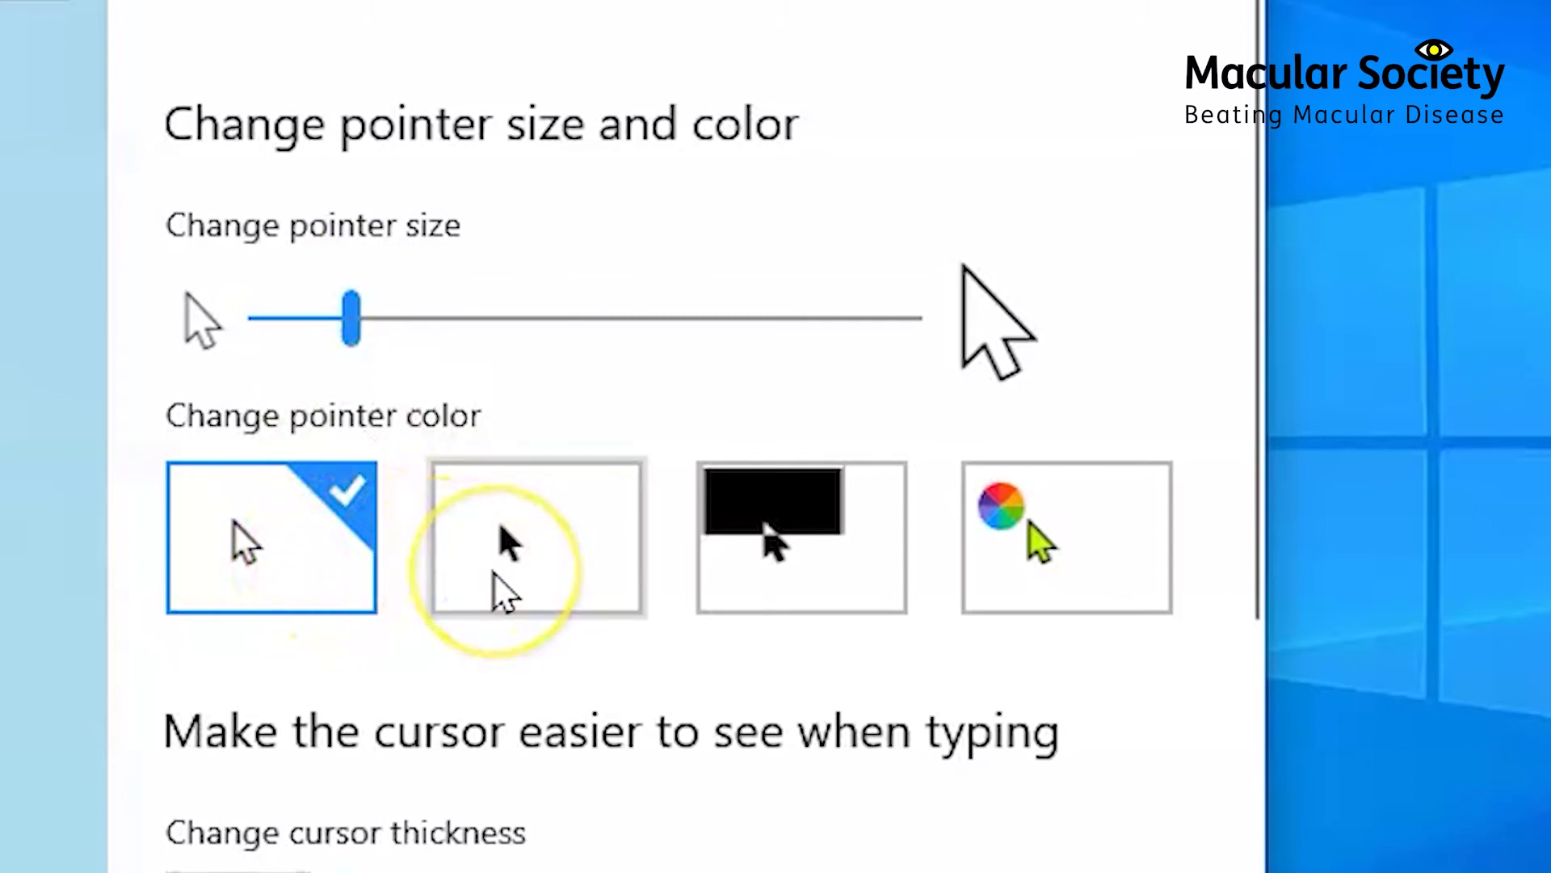
click(739, 566)
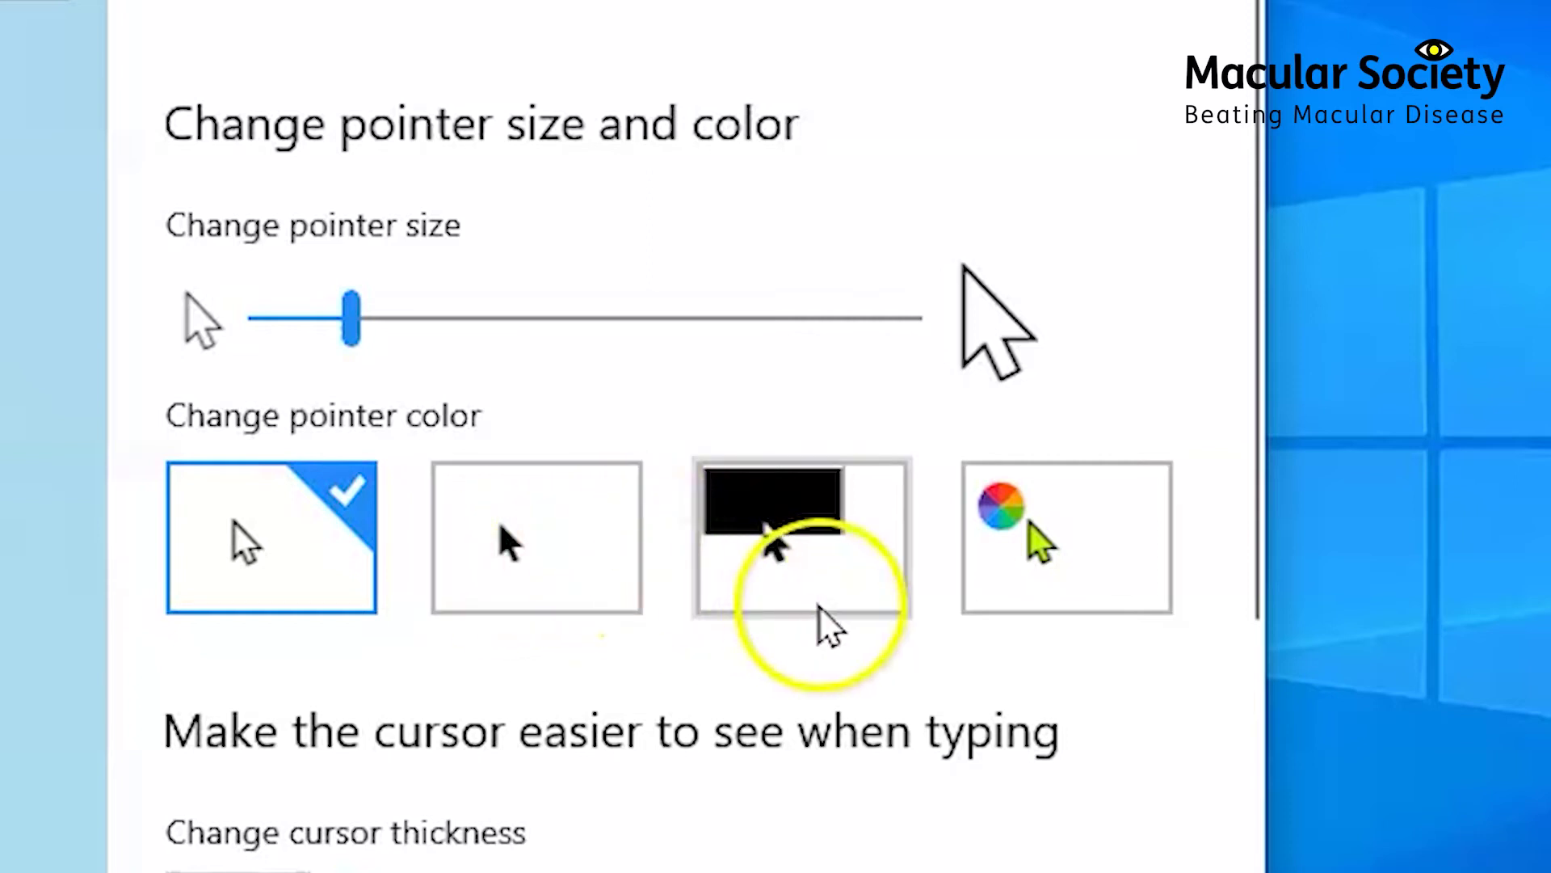
click(1001, 590)
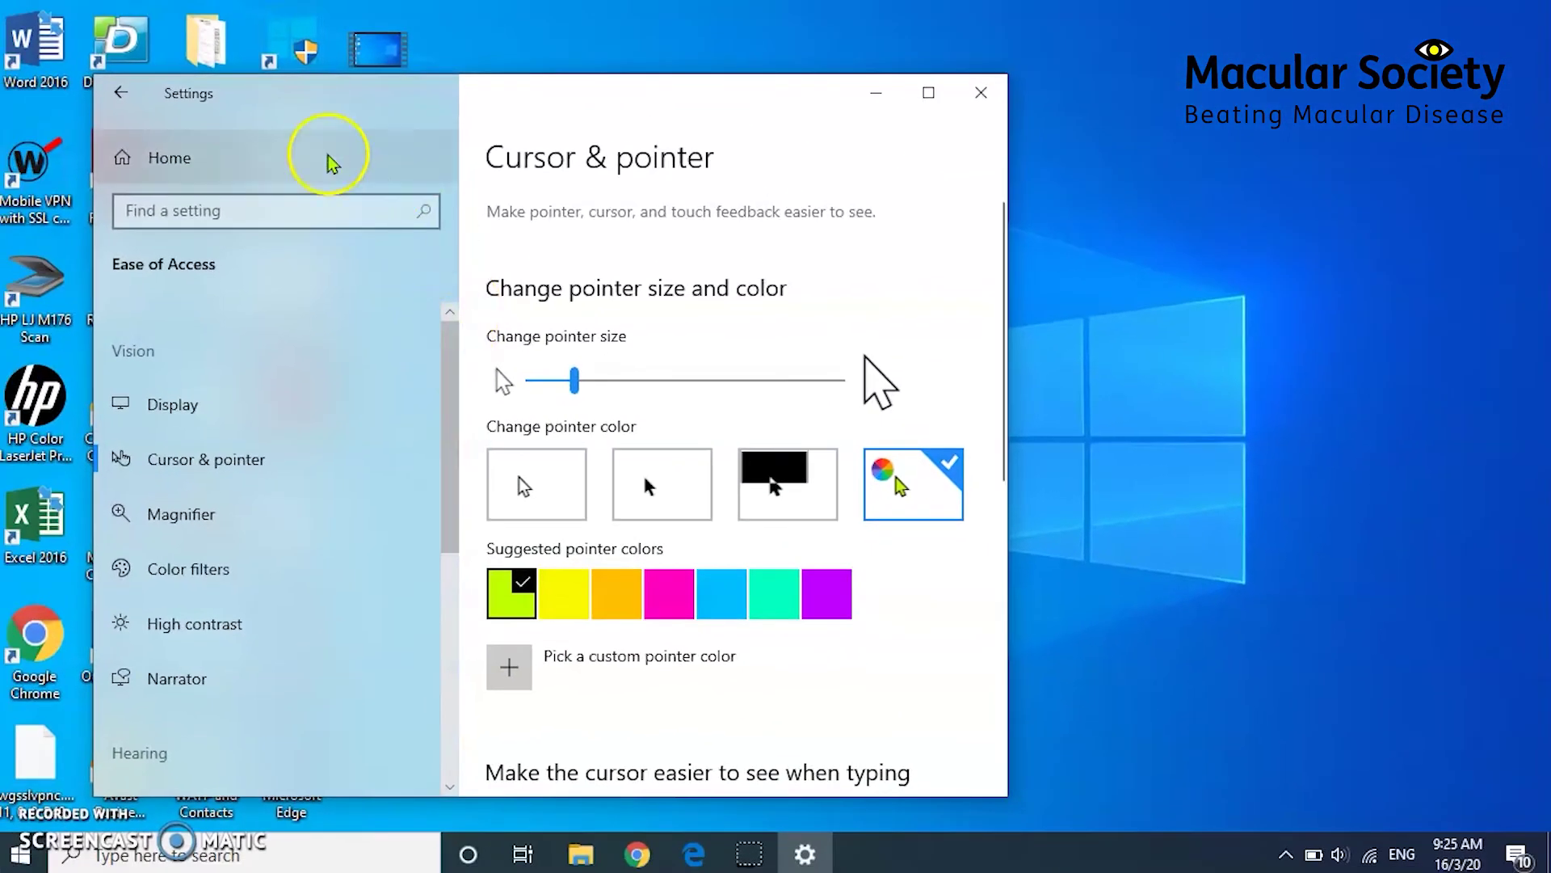
click(113, 105)
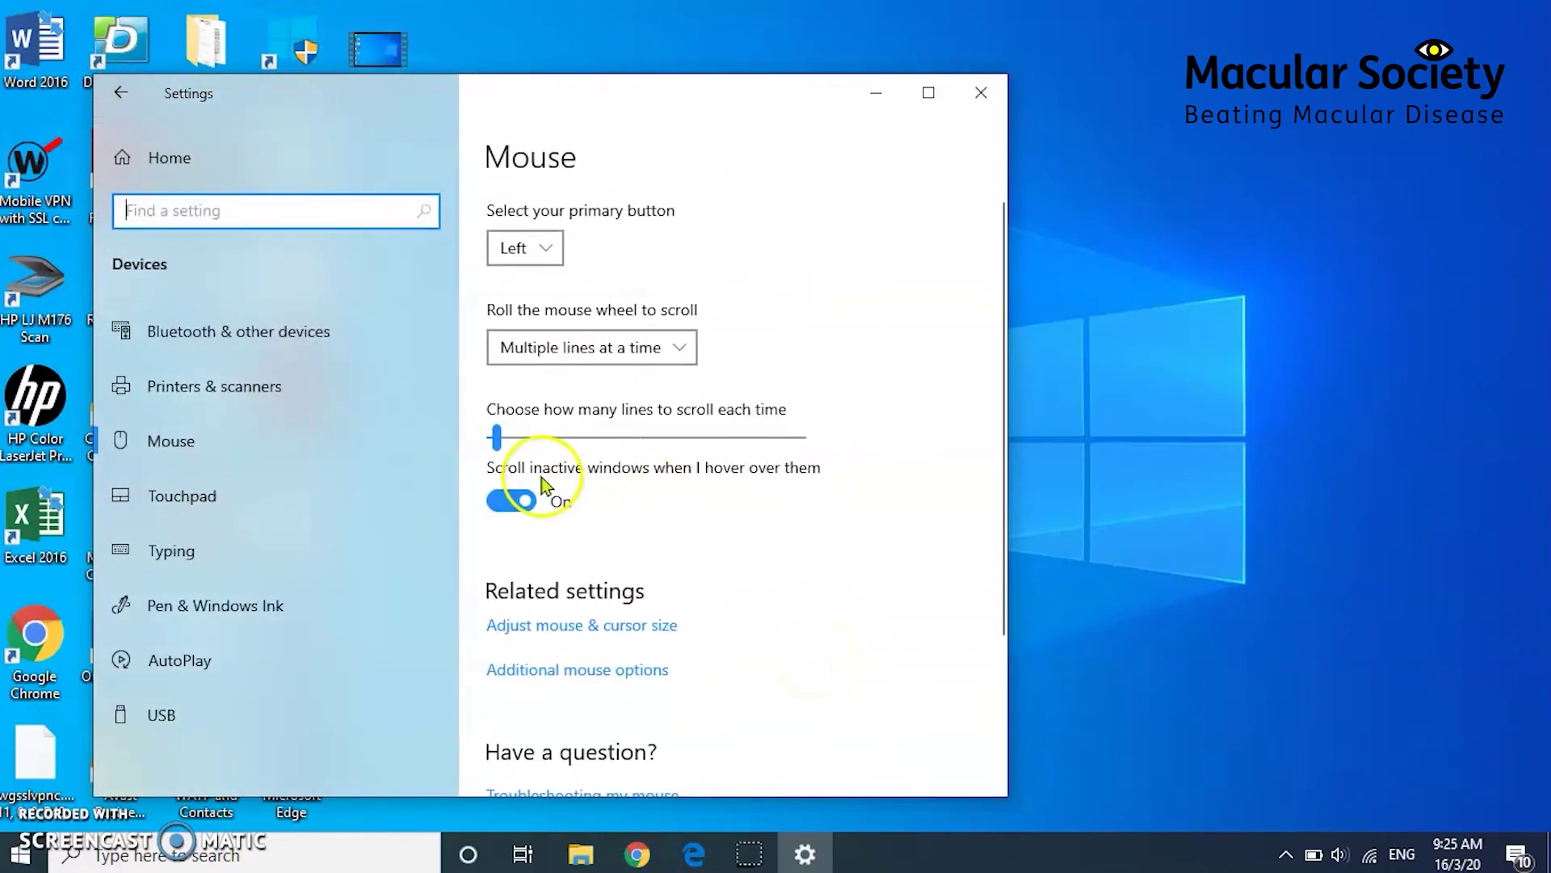
Step: Open Mouse Properties from 'Additional mouse options', minimise Settings, and show the Pointer Options tab
click(618, 683)
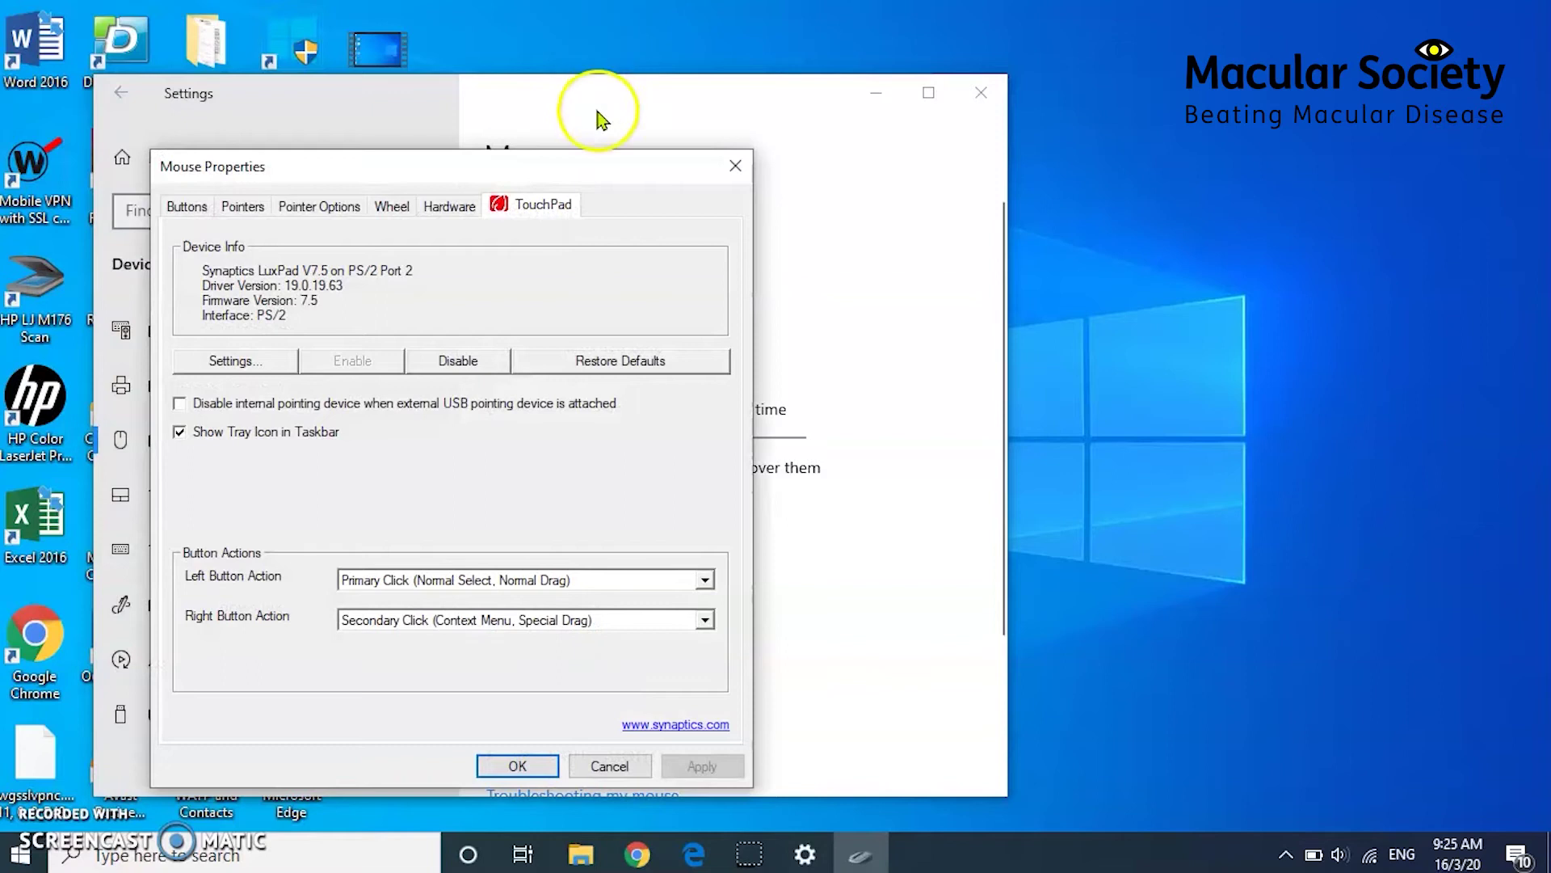
click(890, 97)
click(876, 93)
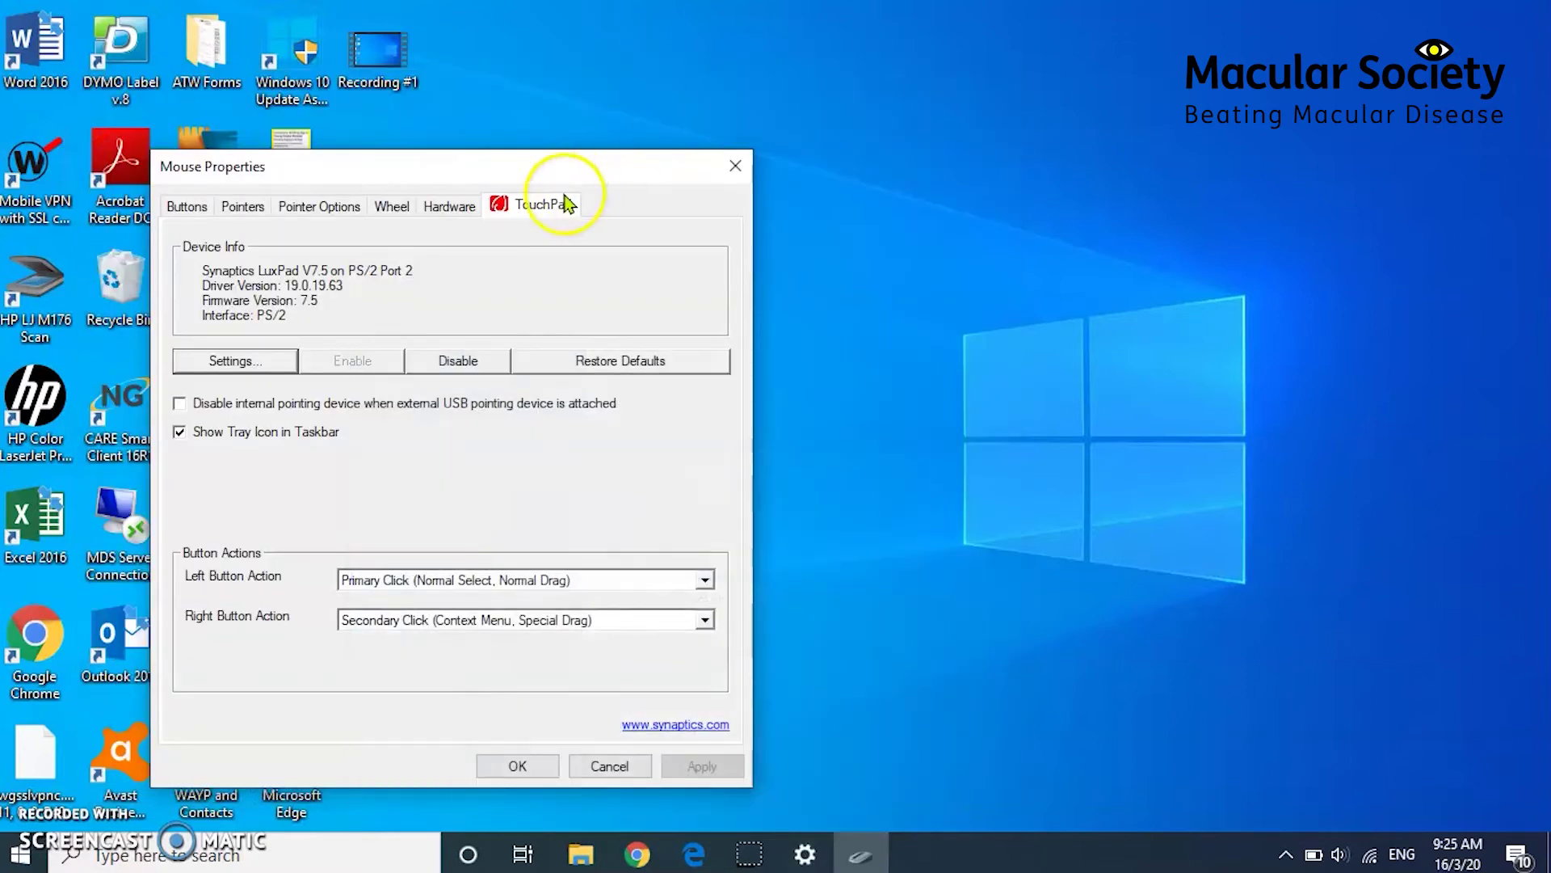
drag(566, 179, 931, 117)
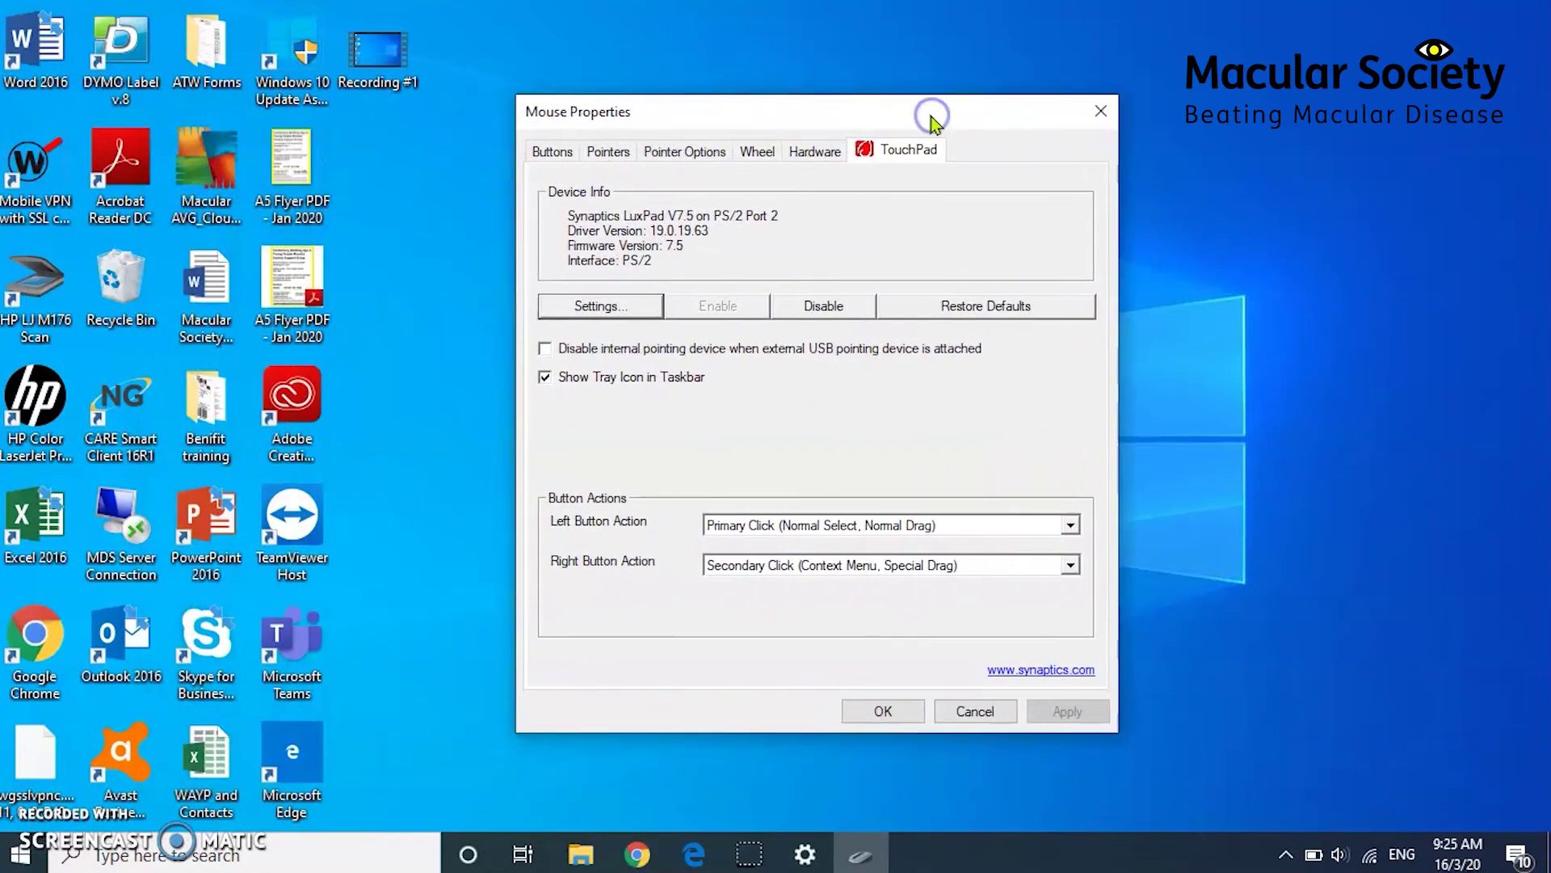
click(678, 155)
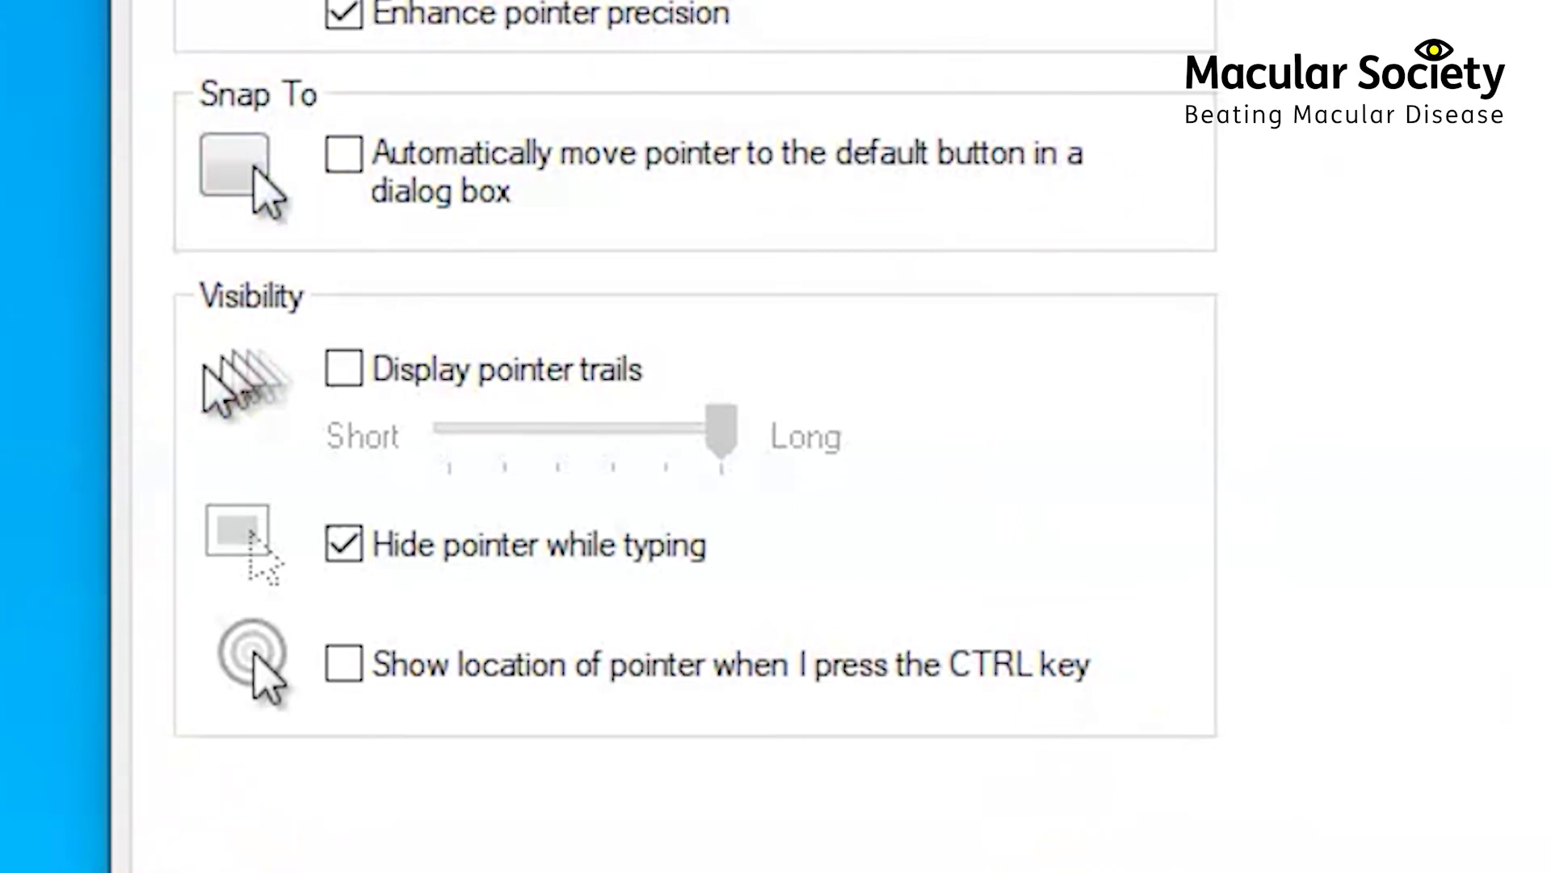
Step: Try pointer trails at a different length, turn them off, and enable 'Show location of pointer'
click(341, 376)
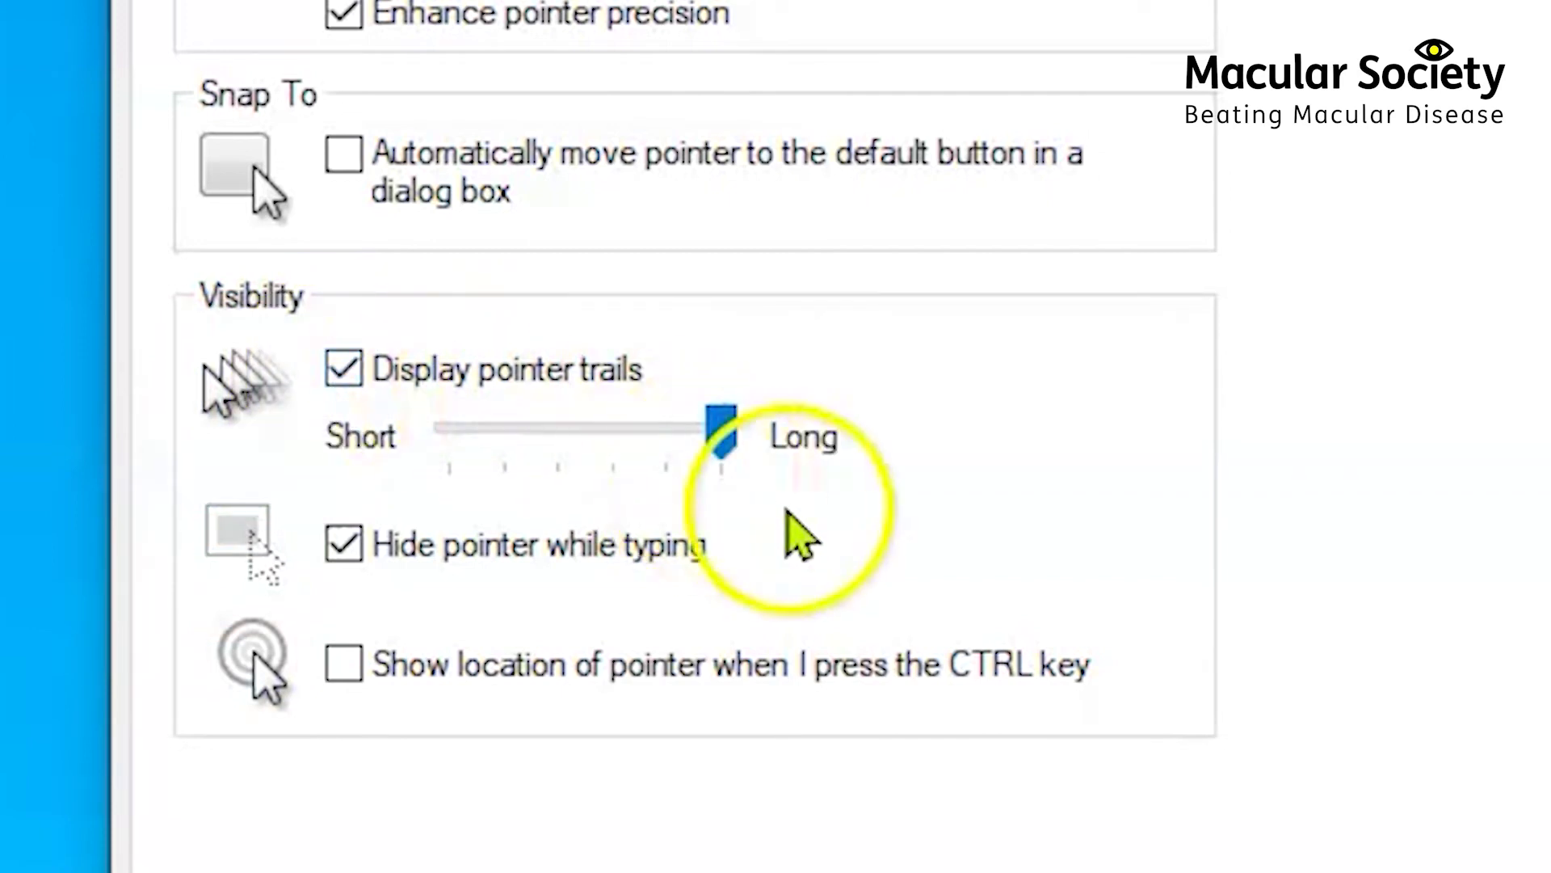
drag(731, 437, 566, 449)
click(346, 372)
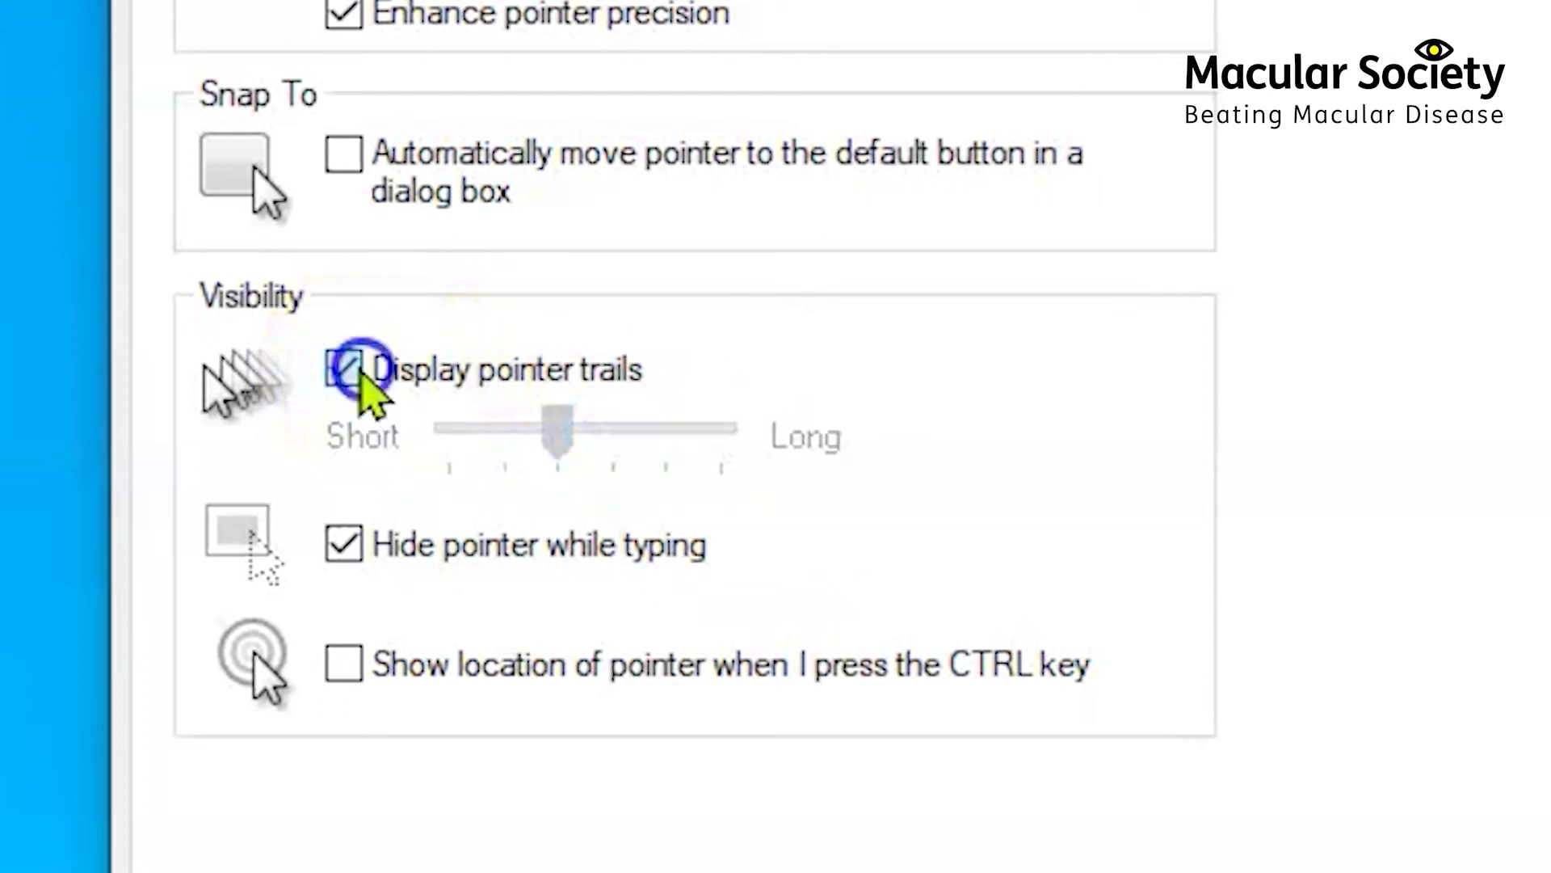
click(340, 671)
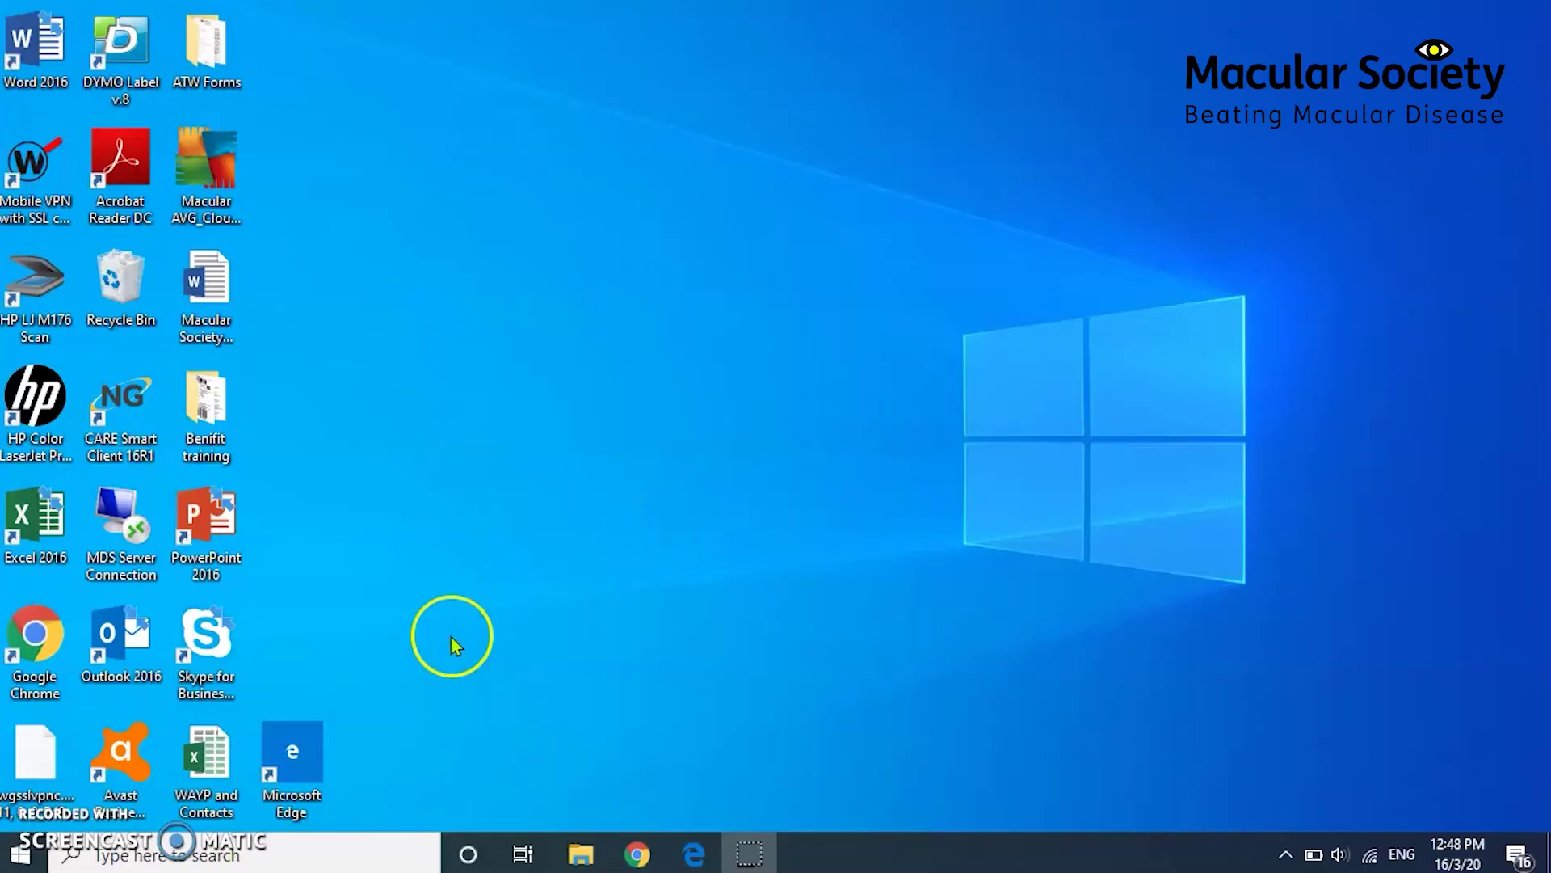
Step: Go to the Ease of Access Display page in Windows Settings
click(38, 863)
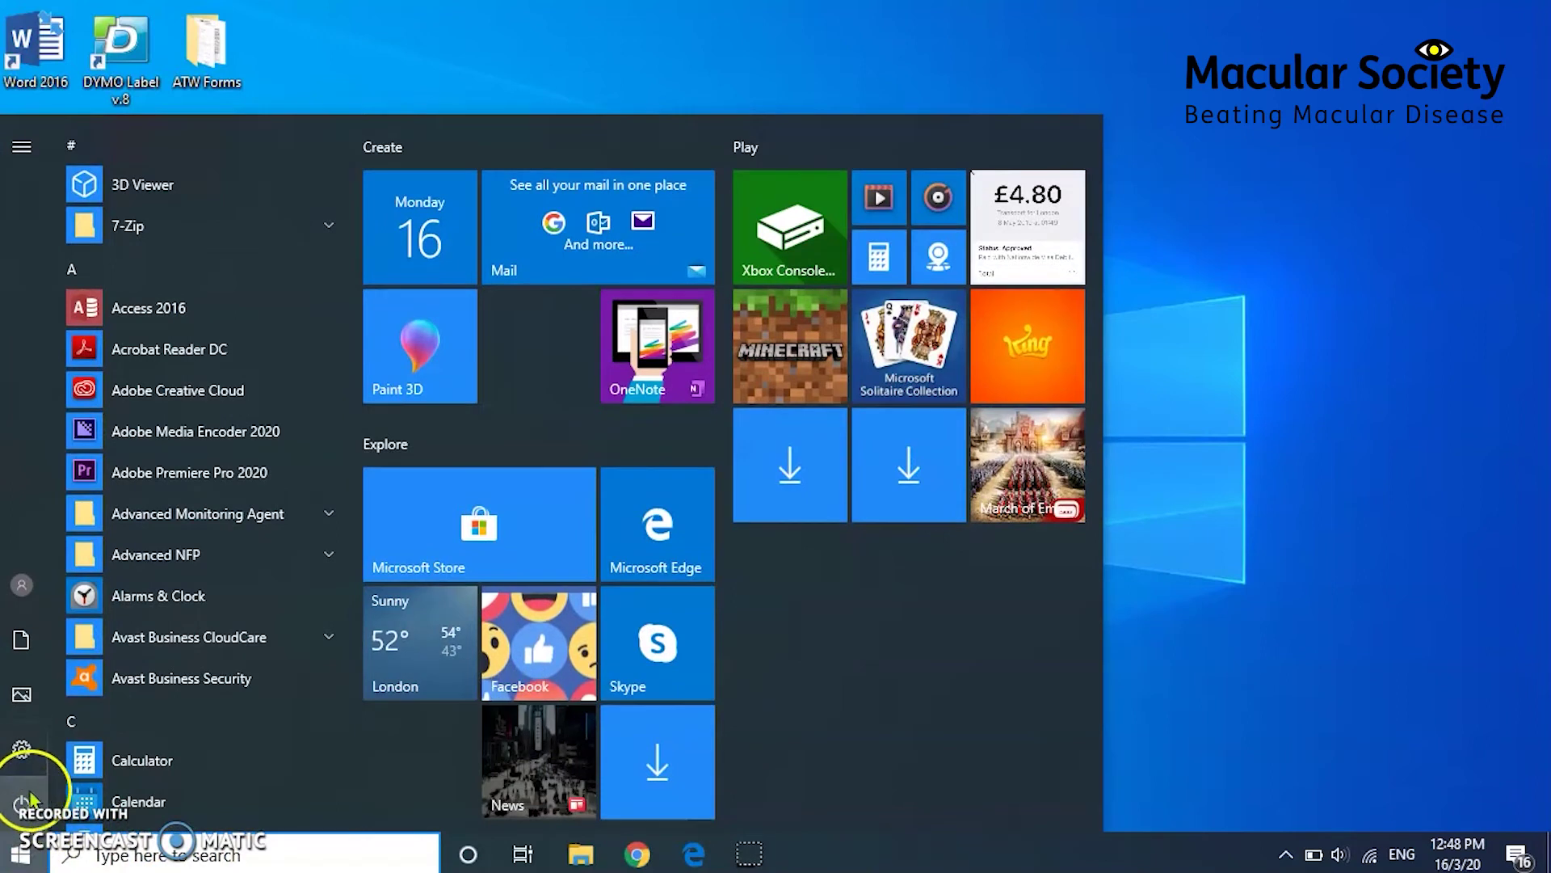
click(28, 763)
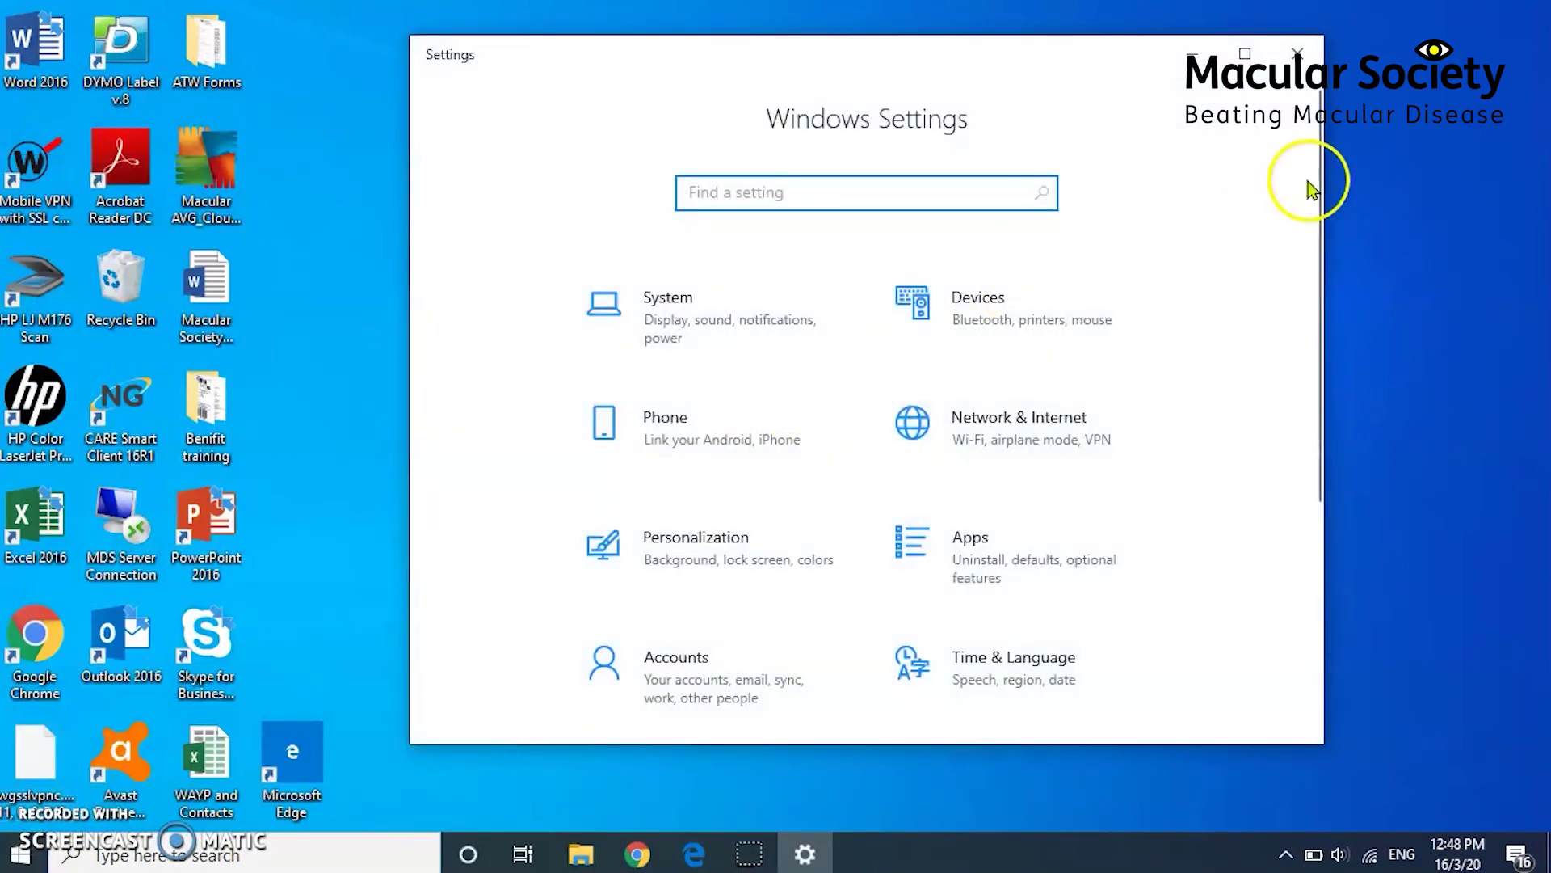
drag(1313, 158, 1316, 311)
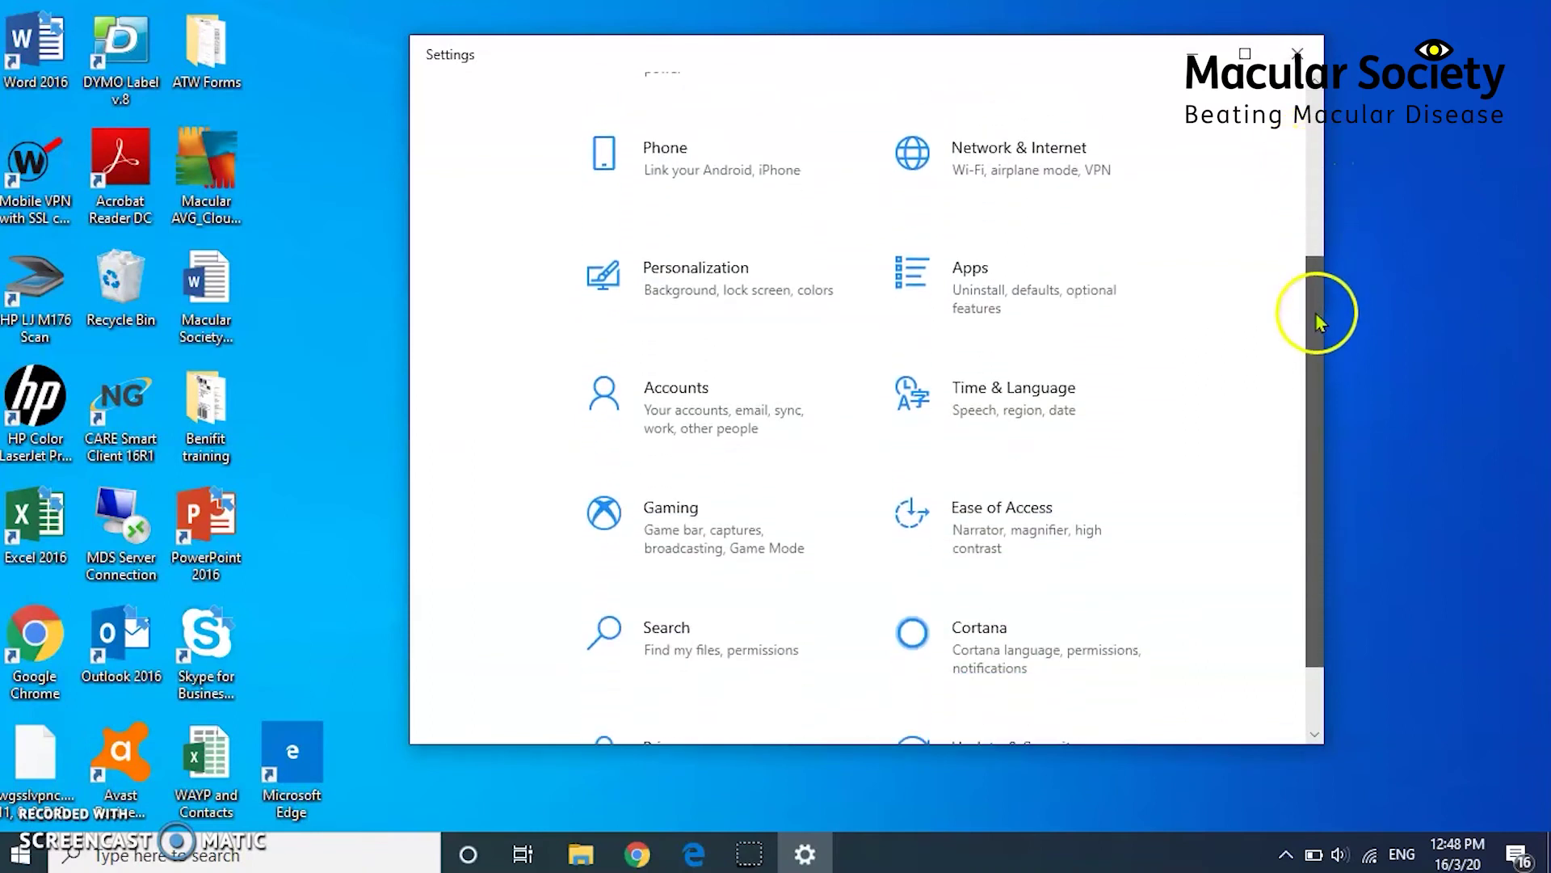
click(1020, 530)
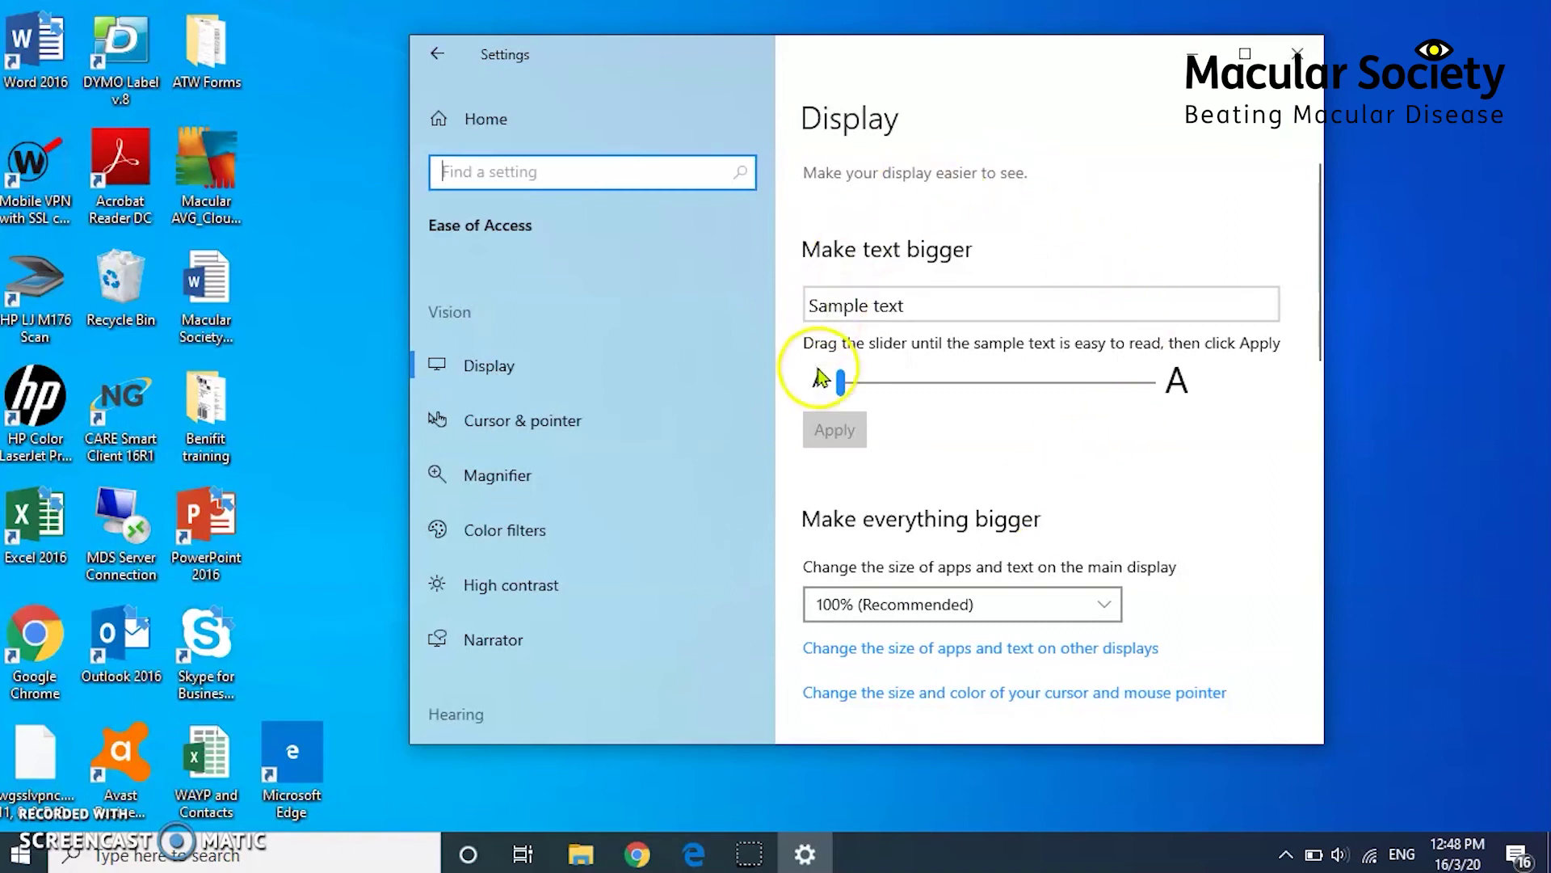
Step: Set the 'Make text bigger' slider to 185%, trying 128% and 162% along the way
drag(837, 374, 898, 358)
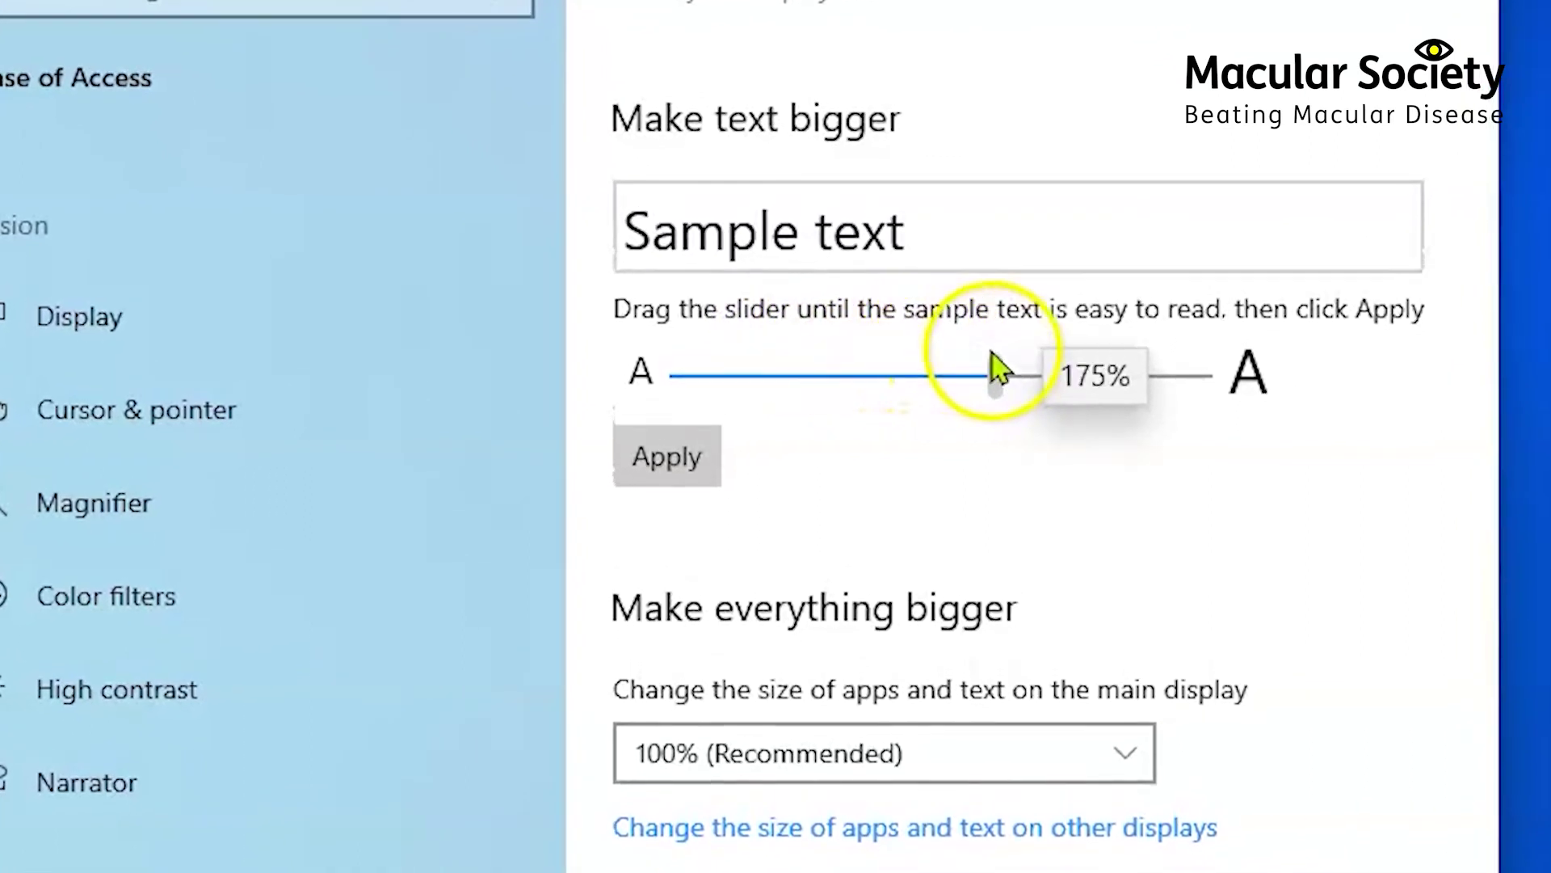
drag(1116, 346, 1068, 346)
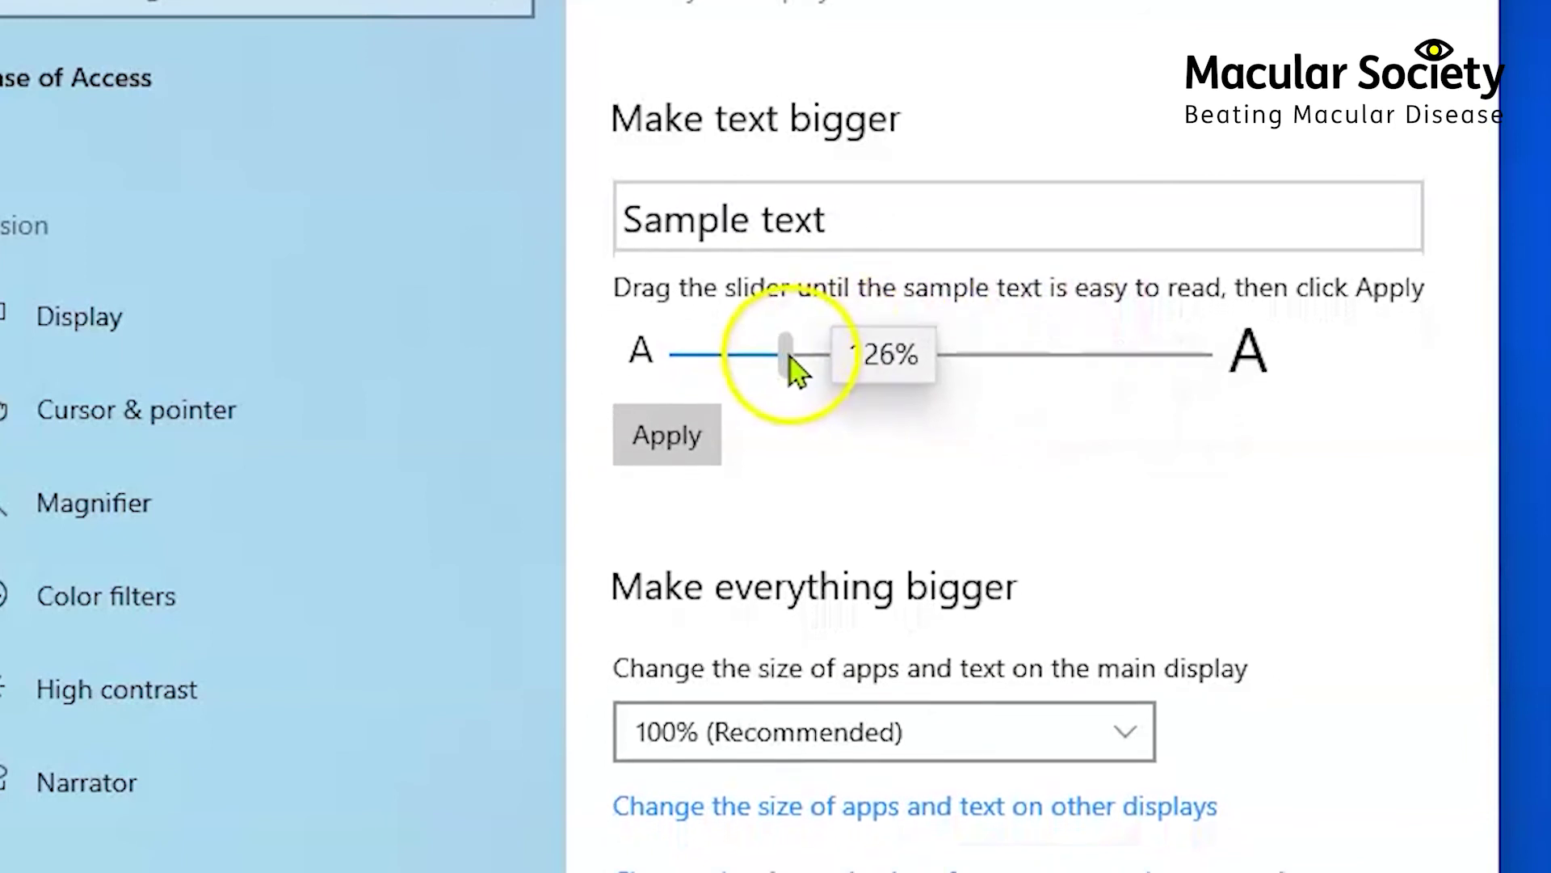
drag(757, 370, 942, 384)
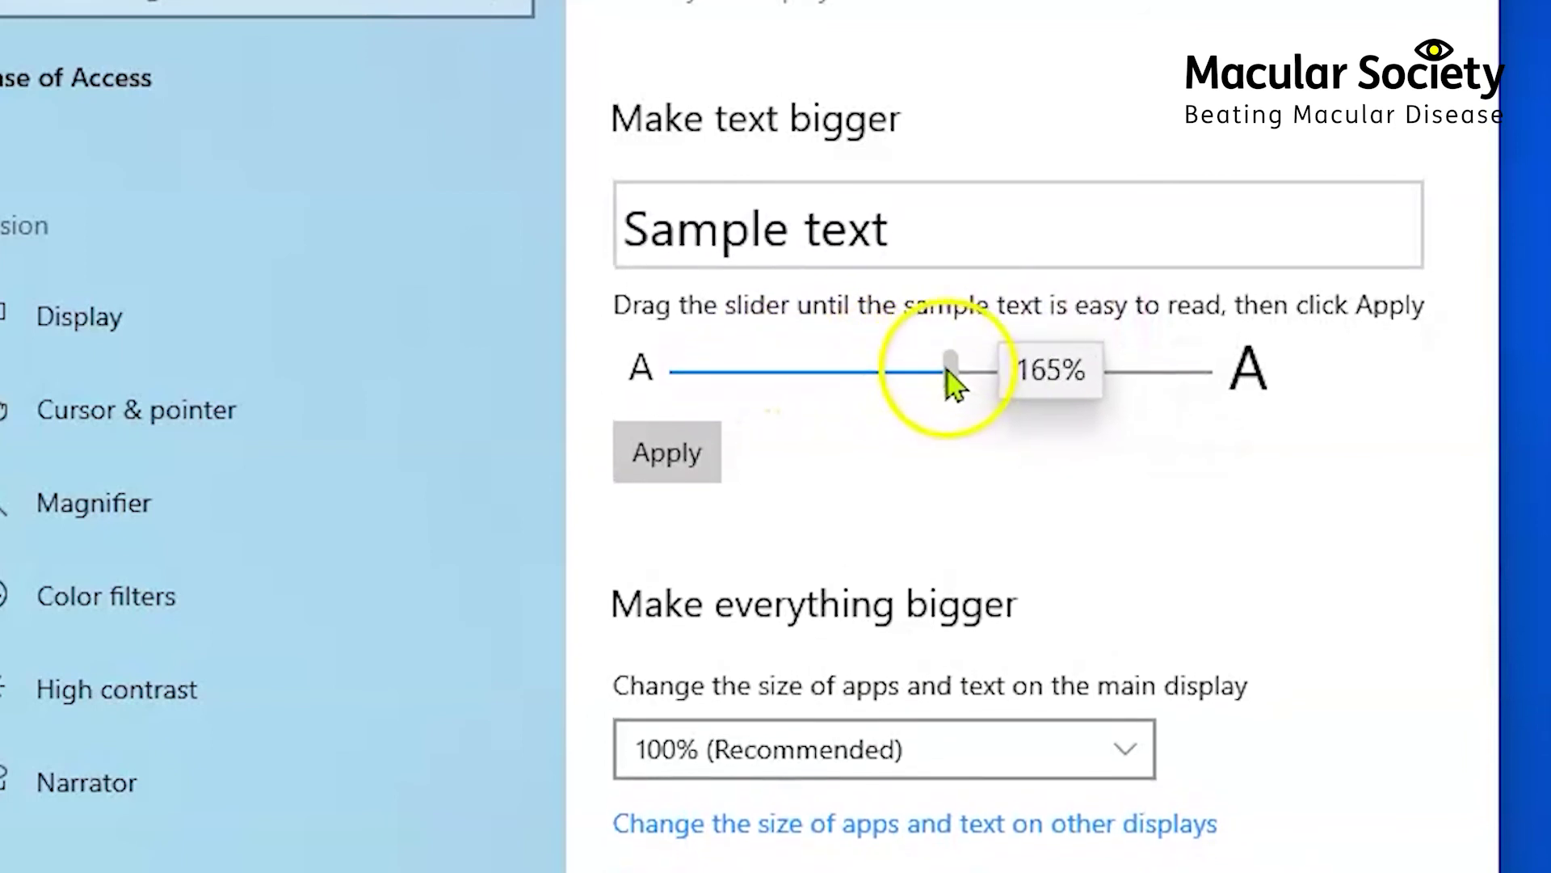
drag(1041, 386, 1039, 385)
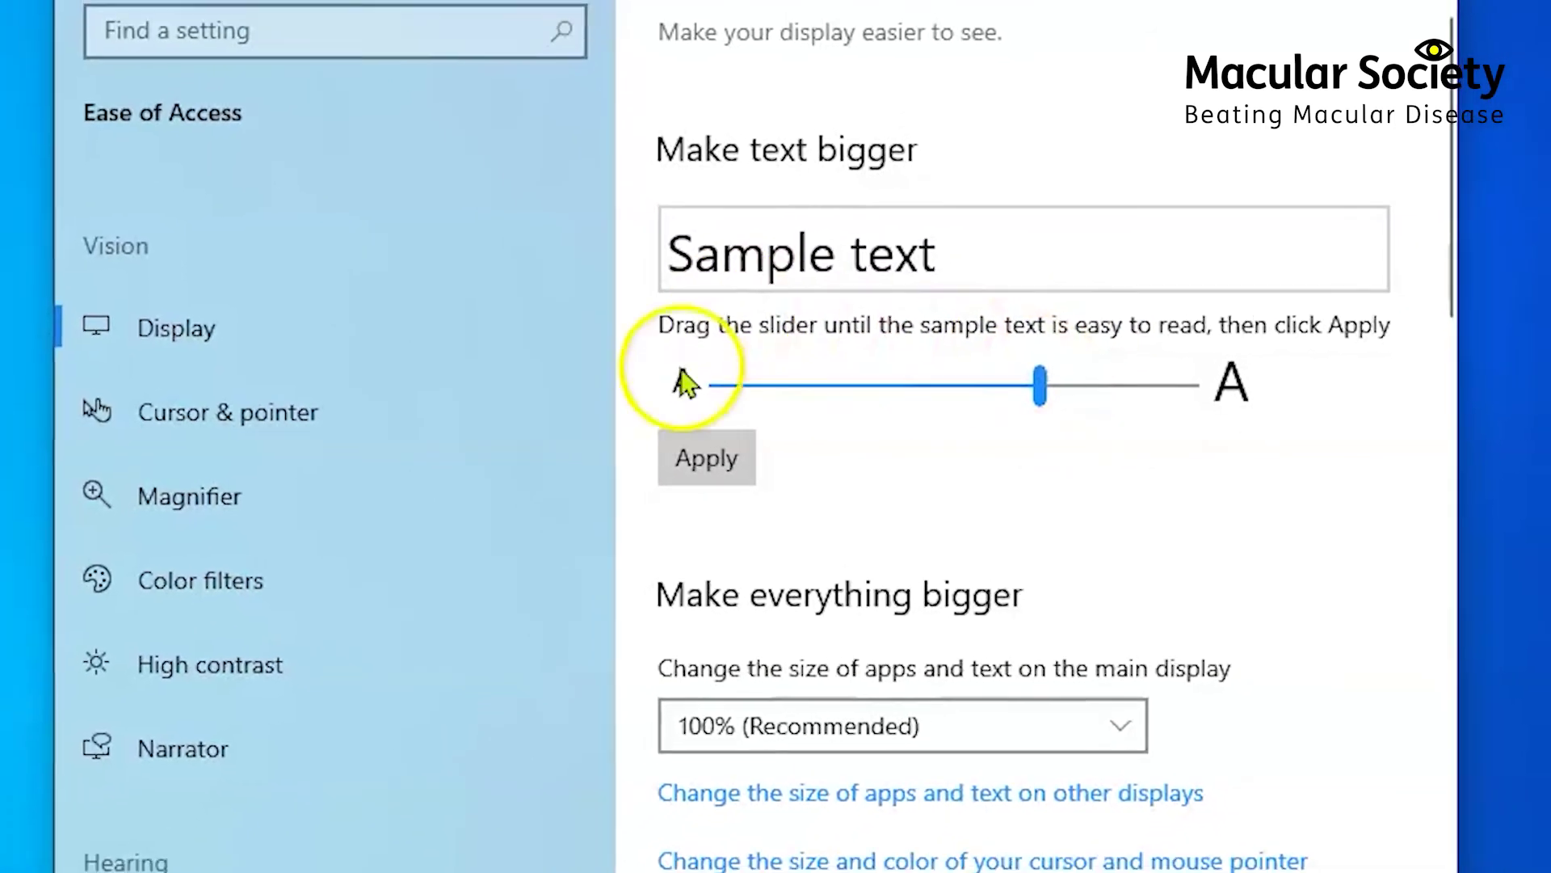